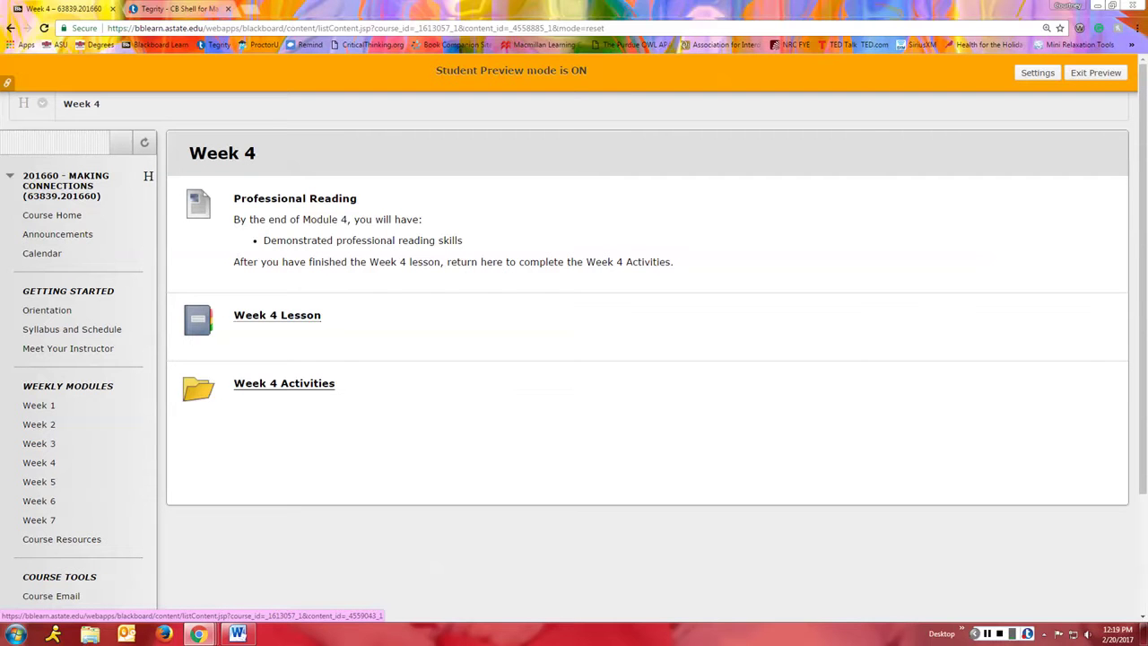
Step: Open the Week 4 Activities folder in the Week 4 module while in student preview
{"action": "left_click", "coordinate": [260, 392]}
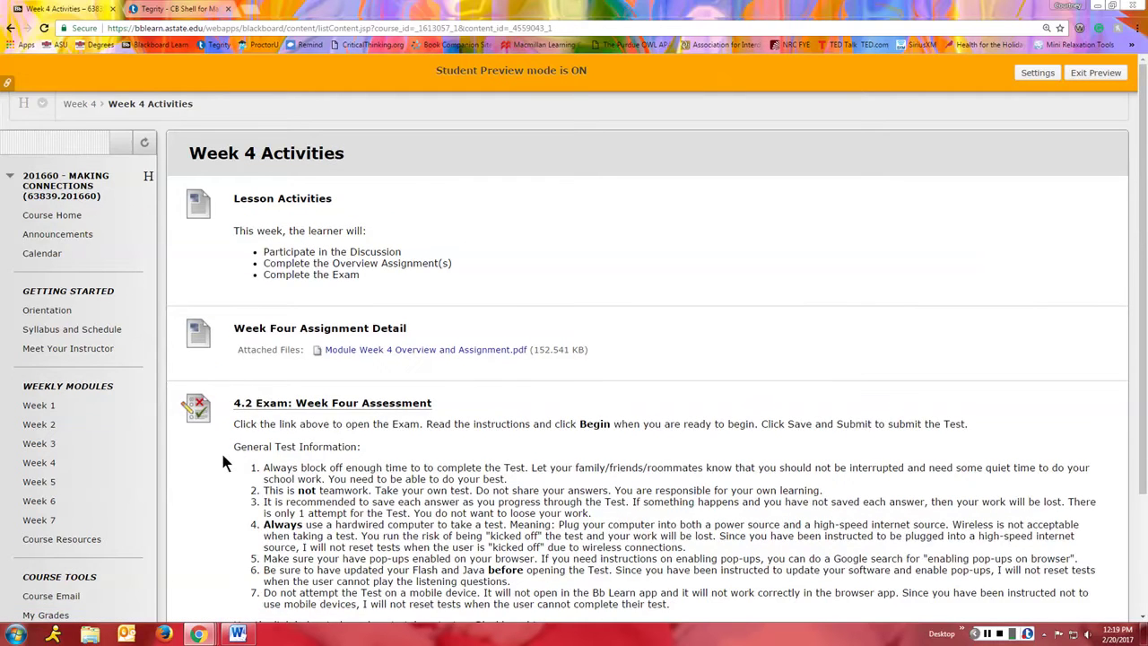
Step: Scroll down to read the 4.2 Exam instructions and the General Test Information list
{"action": "scroll", "coordinate": [223, 462], "scroll_direction": "down", "scroll_amount": 3}
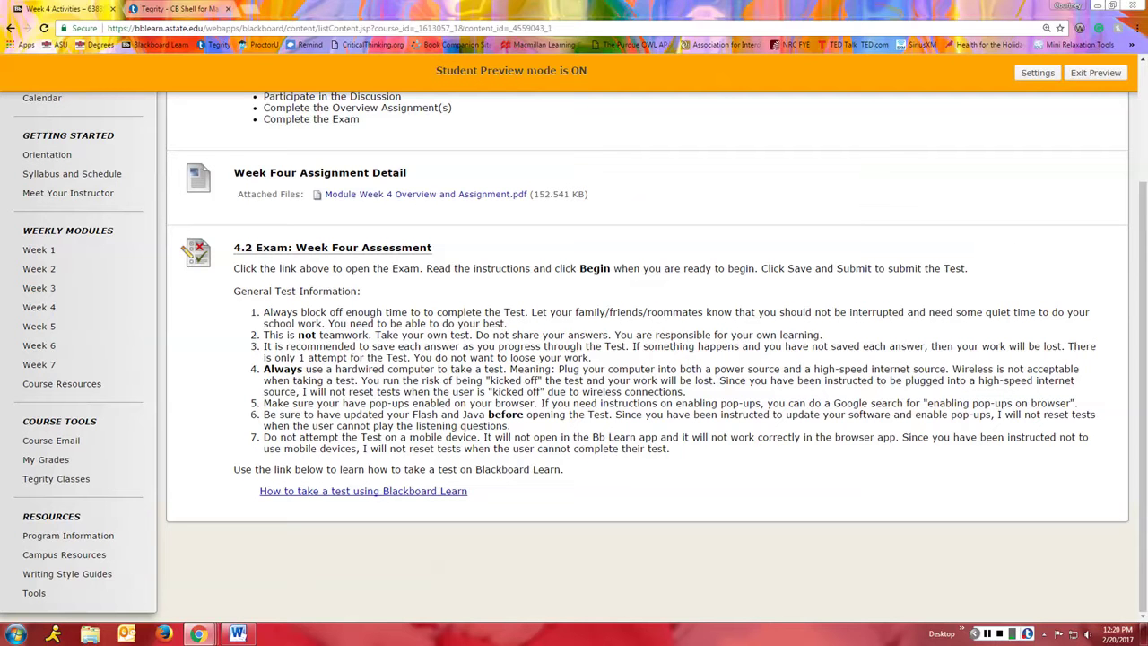
Step: Open the 4.2 Exam: Week Four Assessment and begin it to reach the password page
{"action": "left_click", "coordinate": [313, 248]}
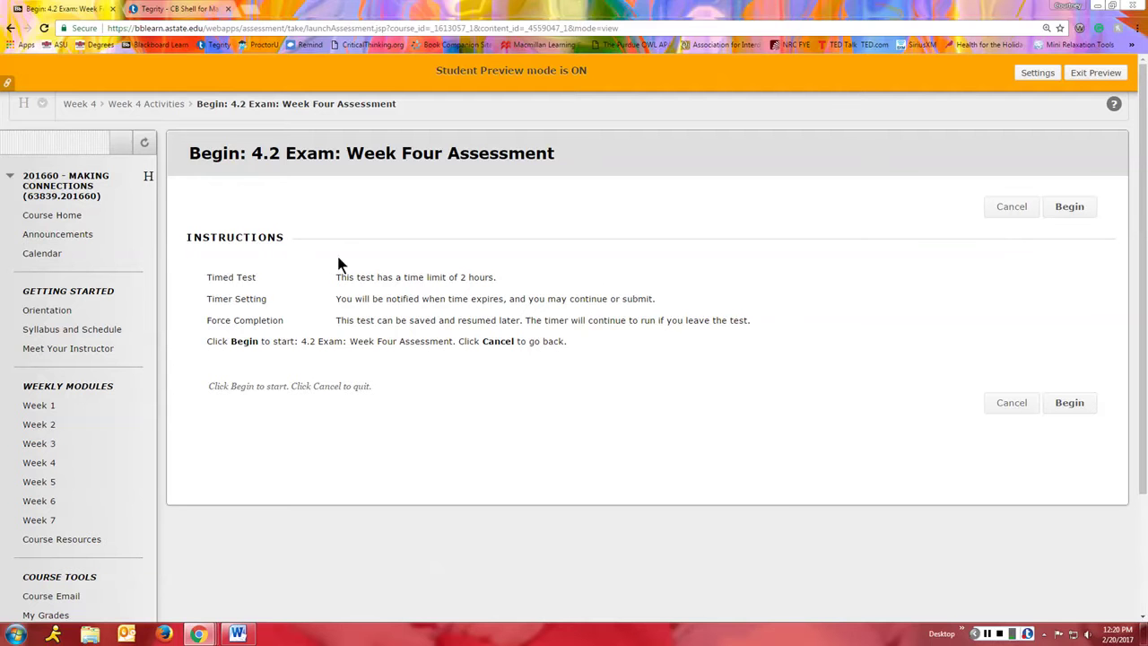
{"action": "left_click", "coordinate": [1073, 209]}
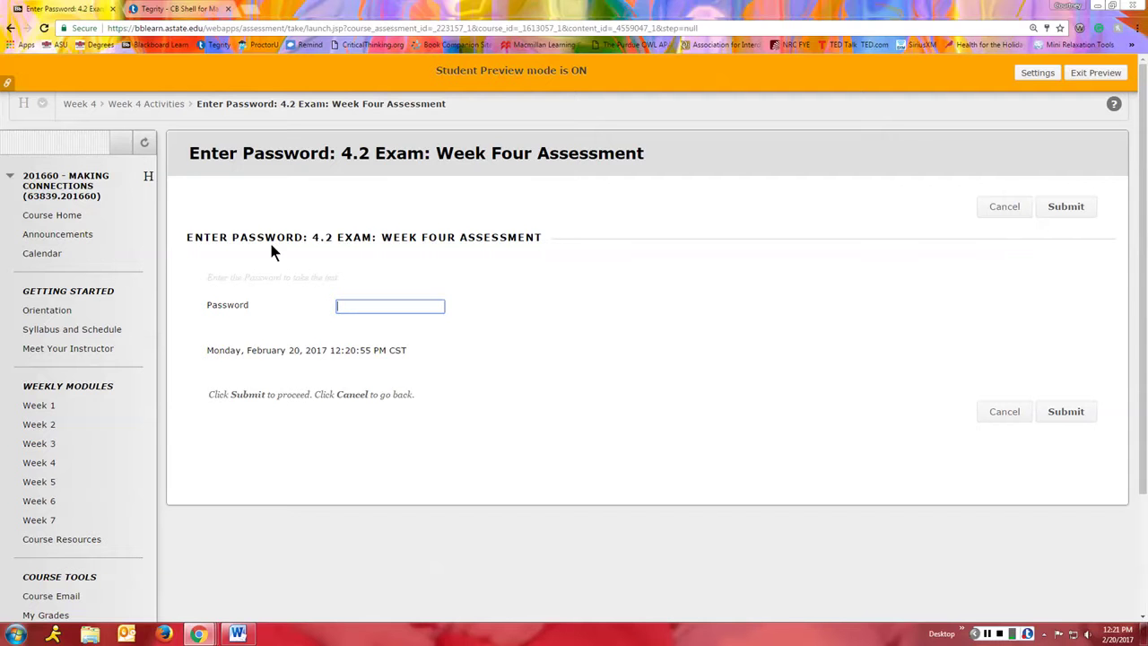
Step: Enter the exam password and submit it to load the timed test at Question 1 of 10
{"action": "type", "text": "test"}
{"action": "left_click", "coordinate": [1063, 206]}
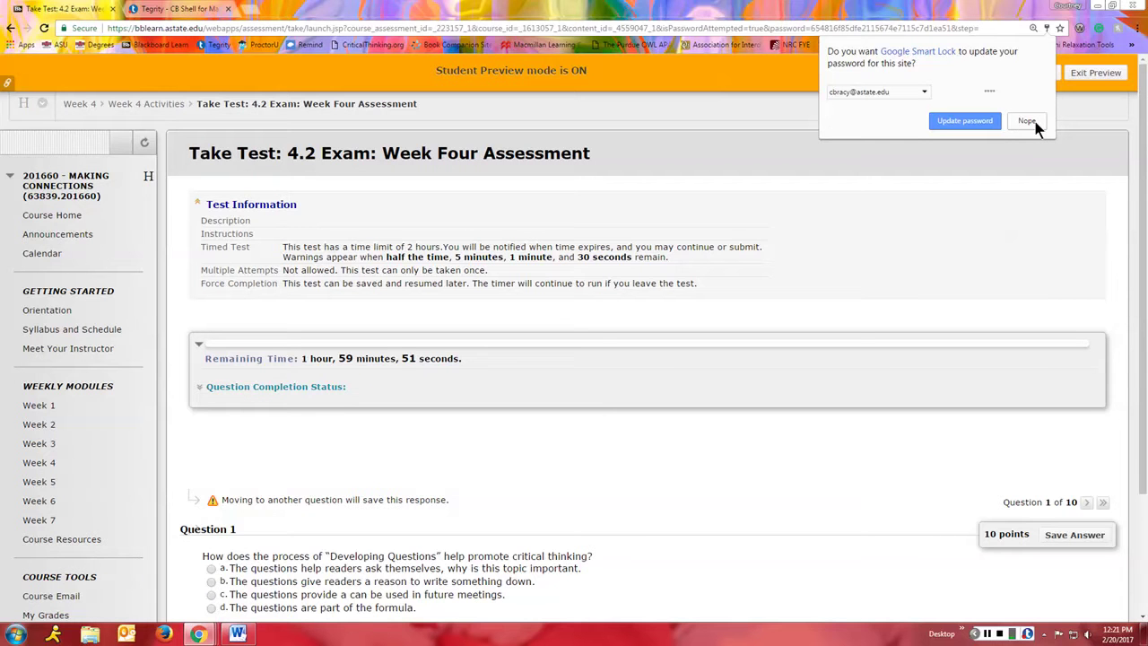
Step: Dismiss the browser's save-password prompt, answer Question 1 with b, and advance to Question 2
{"action": "left_click", "coordinate": [1027, 121]}
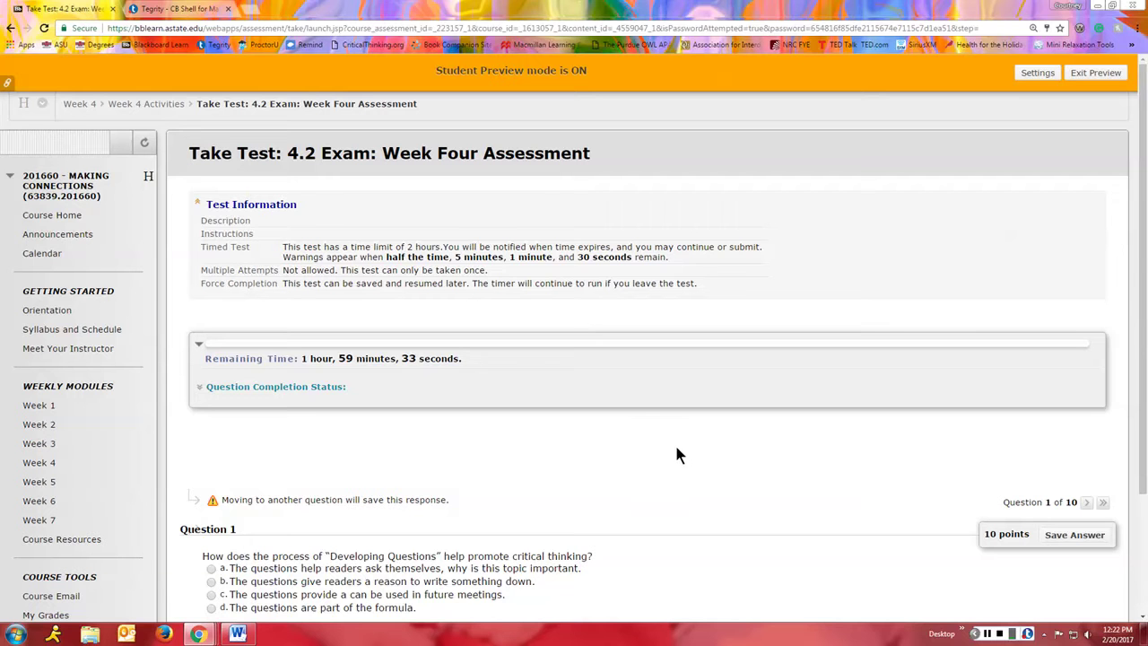
{"action": "scroll", "coordinate": [973, 444], "scroll_direction": "down", "scroll_amount": 2}
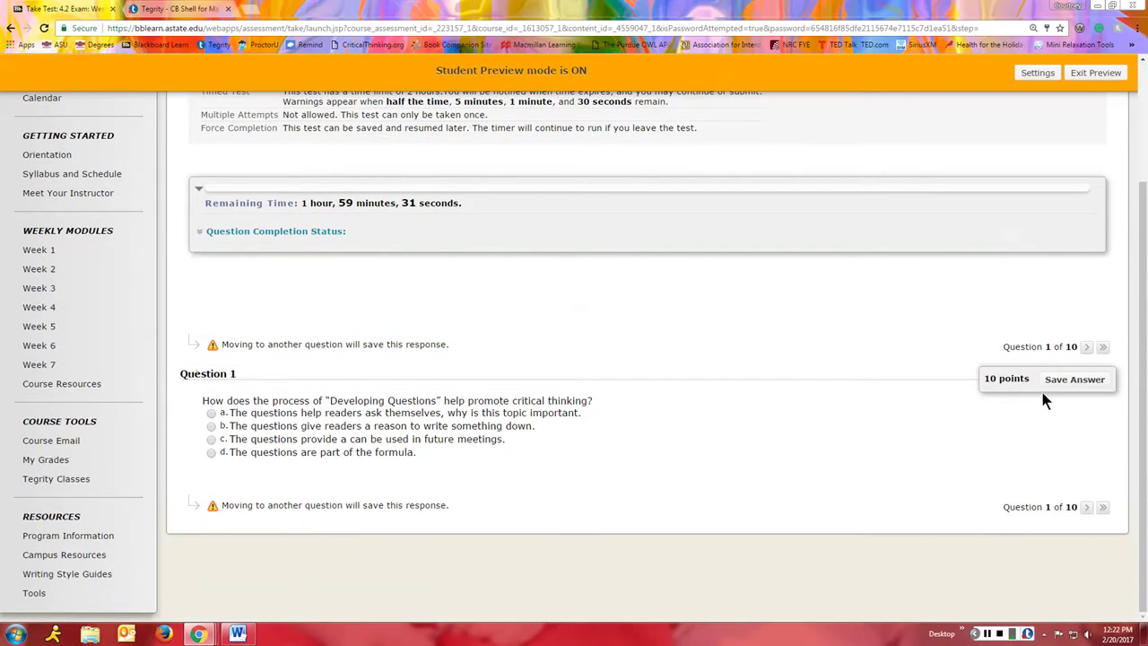
{"action": "scroll", "coordinate": [287, 425], "scroll_direction": "up", "scroll_amount": 2}
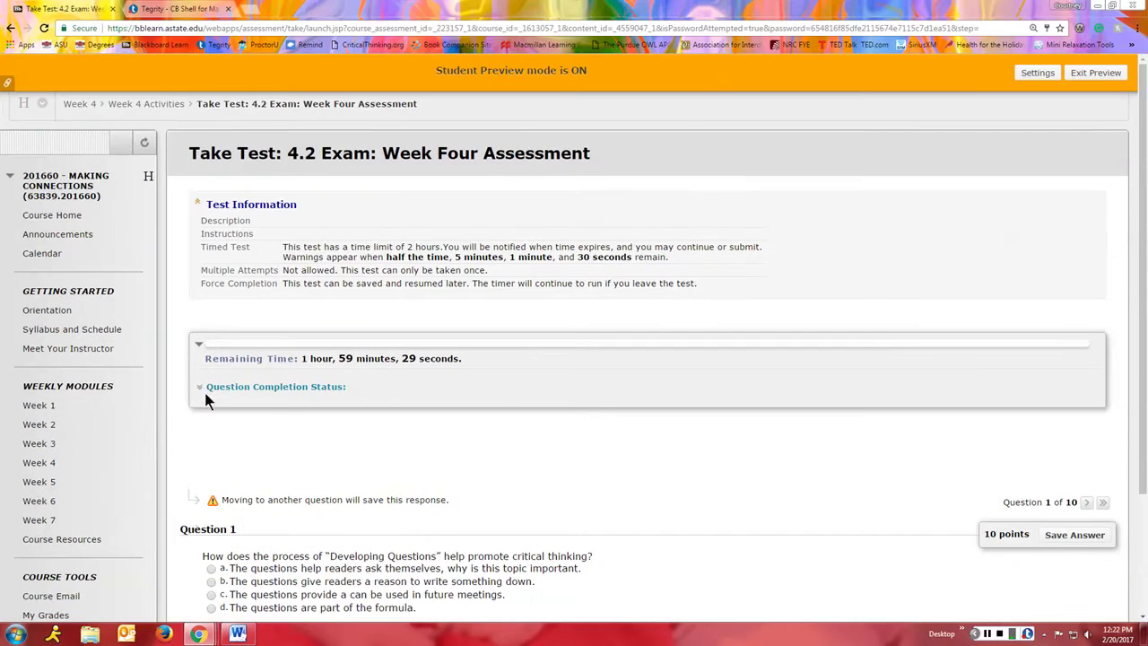
{"action": "scroll", "coordinate": [578, 457], "scroll_direction": "down", "scroll_amount": 2}
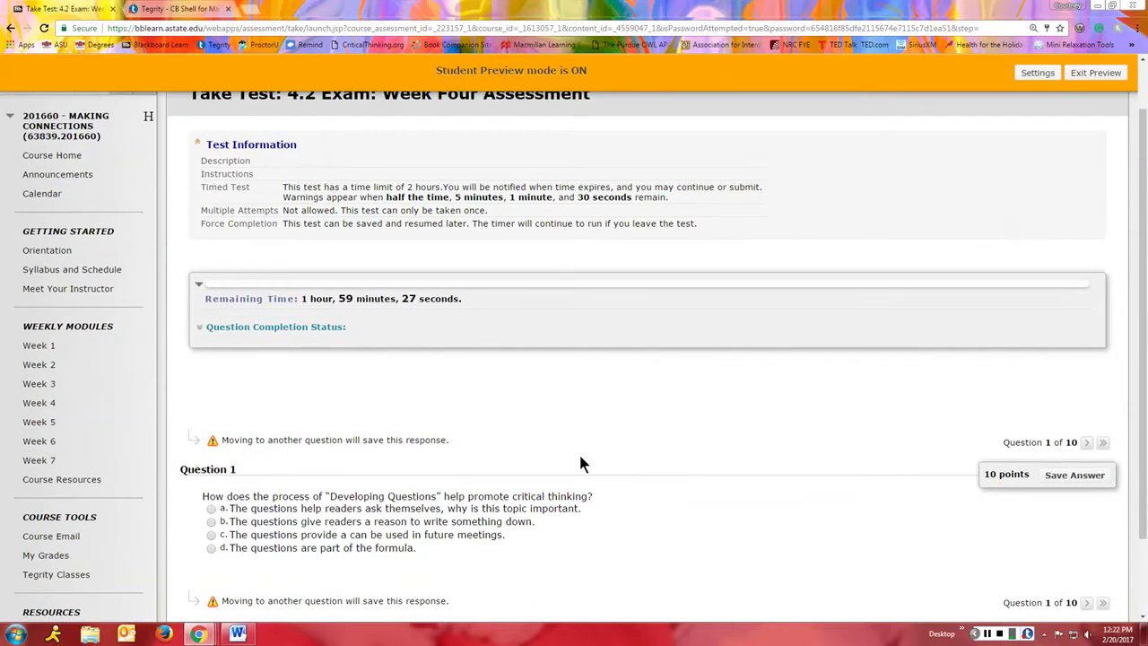
{"action": "scroll", "coordinate": [614, 479], "scroll_direction": "up", "scroll_amount": 2}
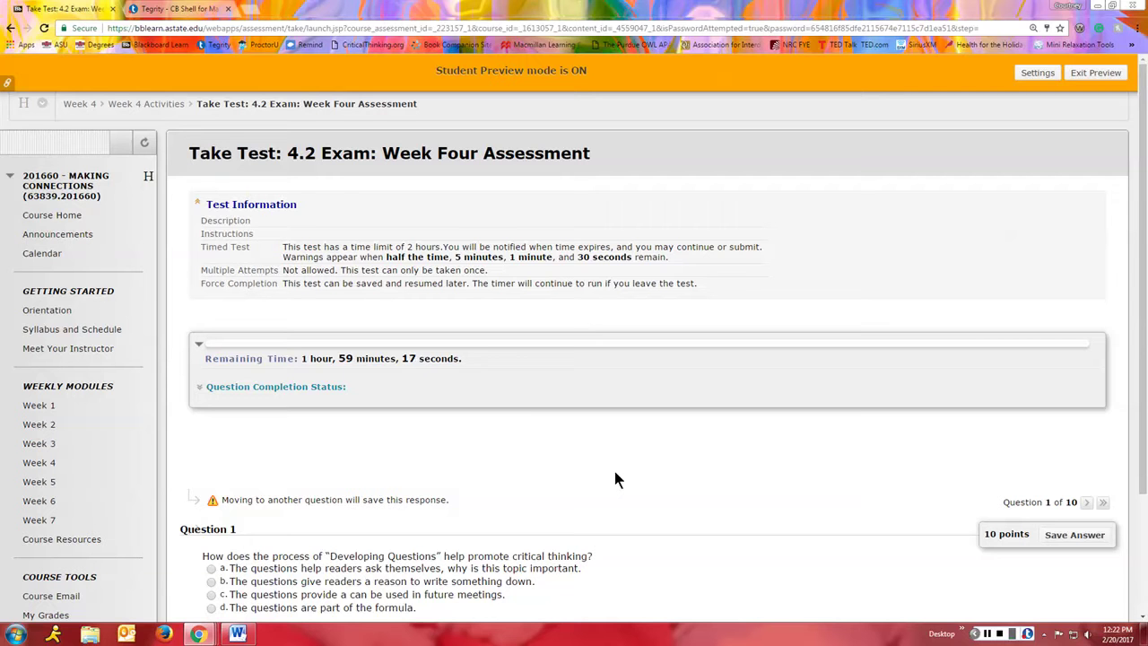
{"action": "scroll", "coordinate": [617, 476], "scroll_direction": "down", "scroll_amount": 1}
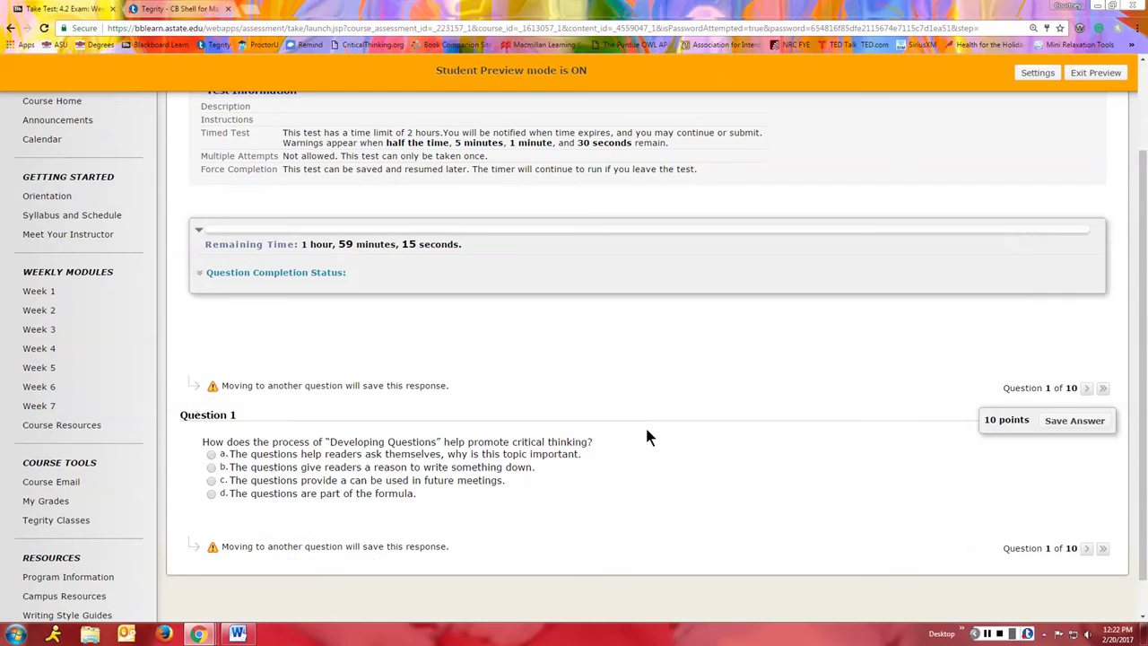
{"action": "left_click", "coordinate": [211, 461]}
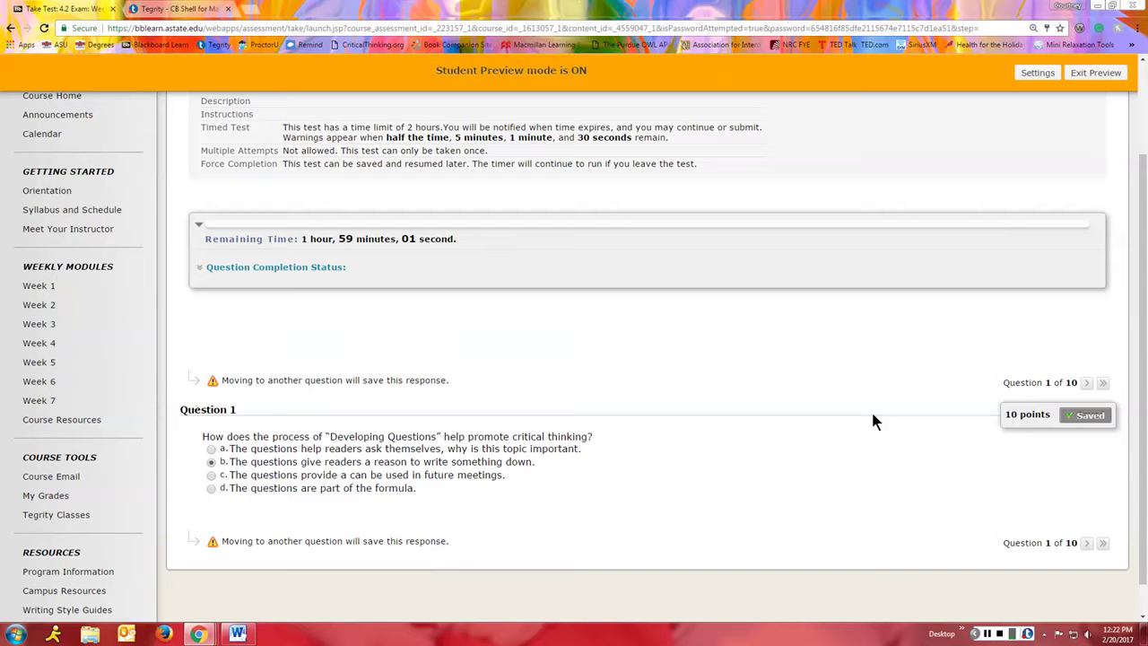
{"action": "left_click", "coordinate": [1085, 381]}
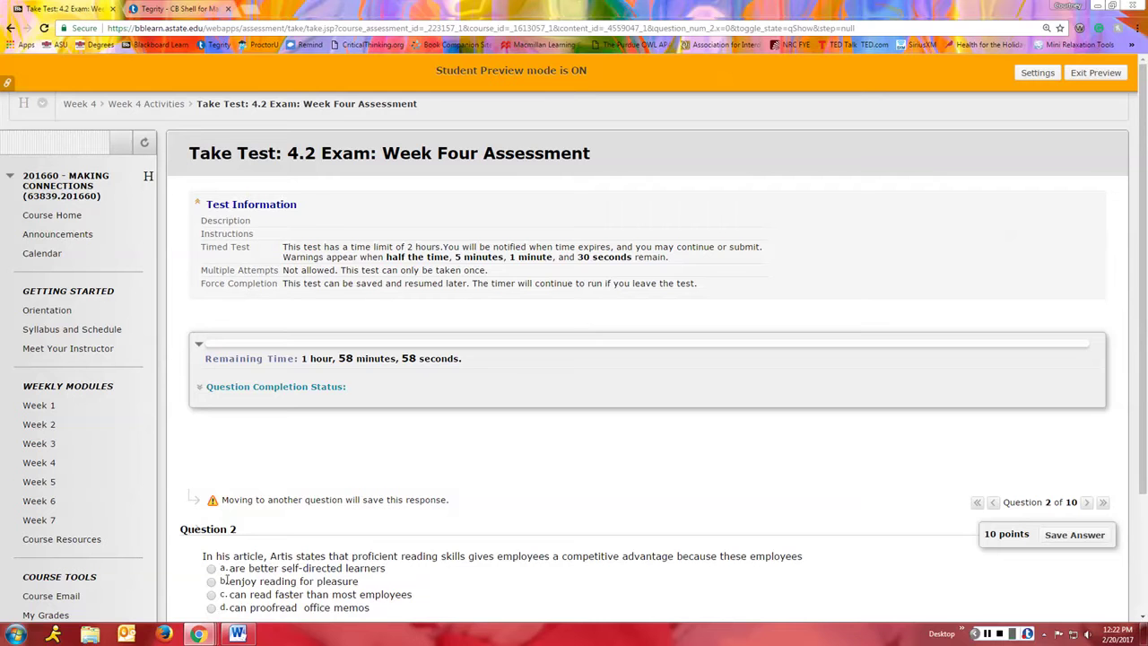
Step: Answer Question 2 with b and Question 3 with c, then change Question 3 to d
{"action": "left_click", "coordinate": [212, 582]}
{"action": "scroll", "coordinate": [628, 569], "scroll_direction": "down", "scroll_amount": 3}
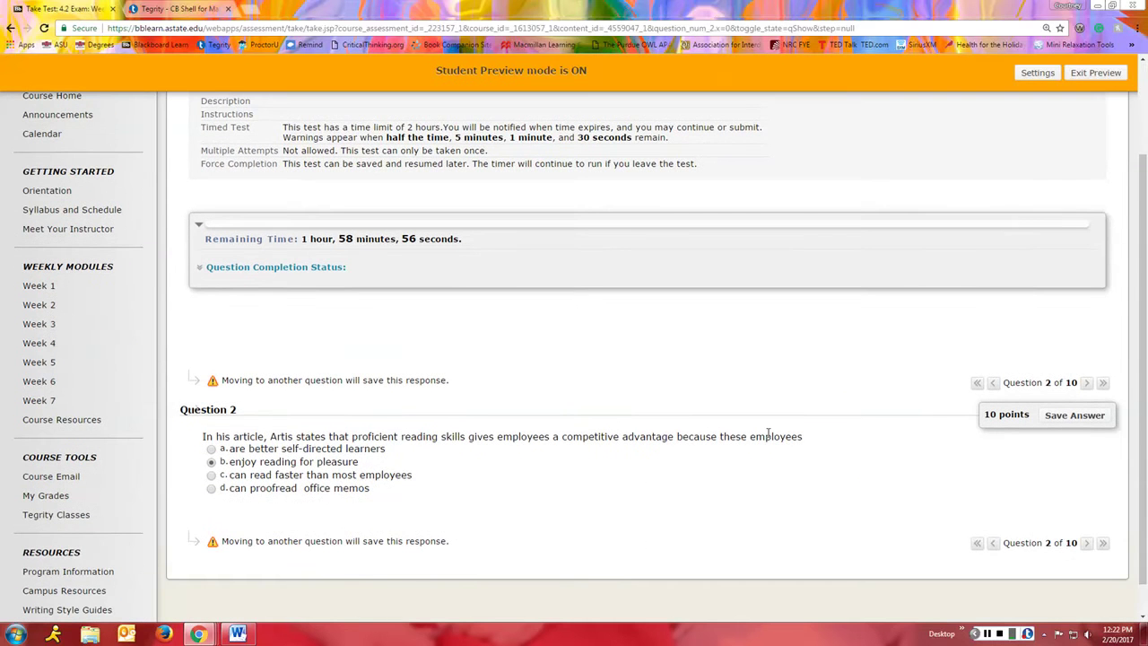
{"action": "left_click", "coordinate": [1086, 383]}
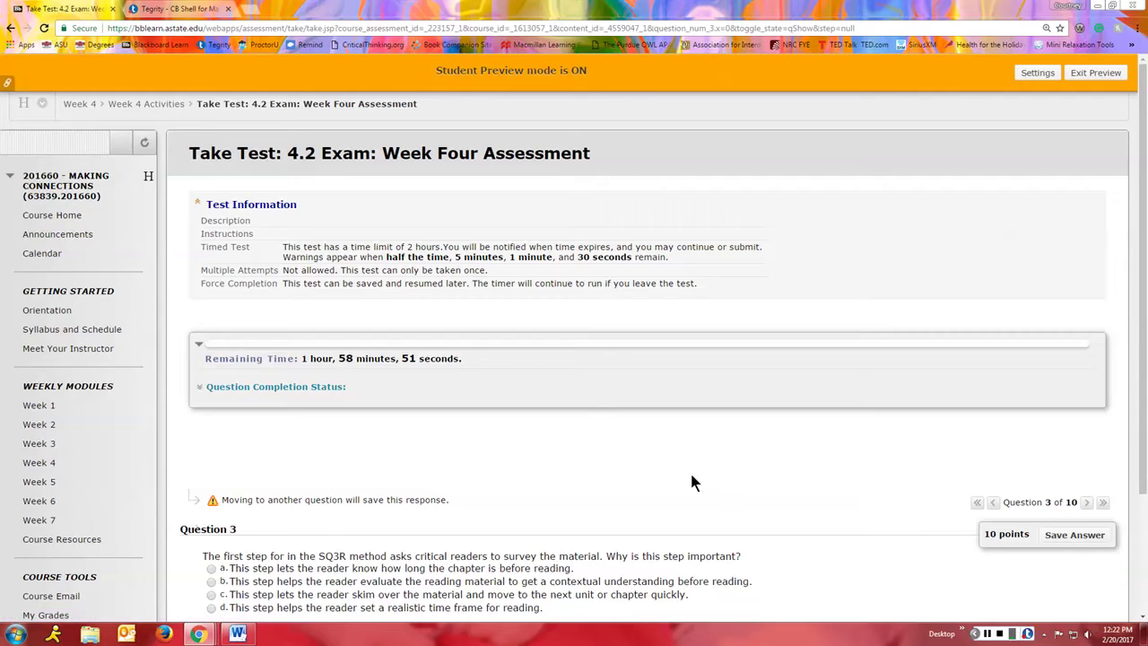
{"action": "scroll", "coordinate": [682, 466], "scroll_direction": "down", "scroll_amount": 3}
{"action": "left_click", "coordinate": [211, 439]}
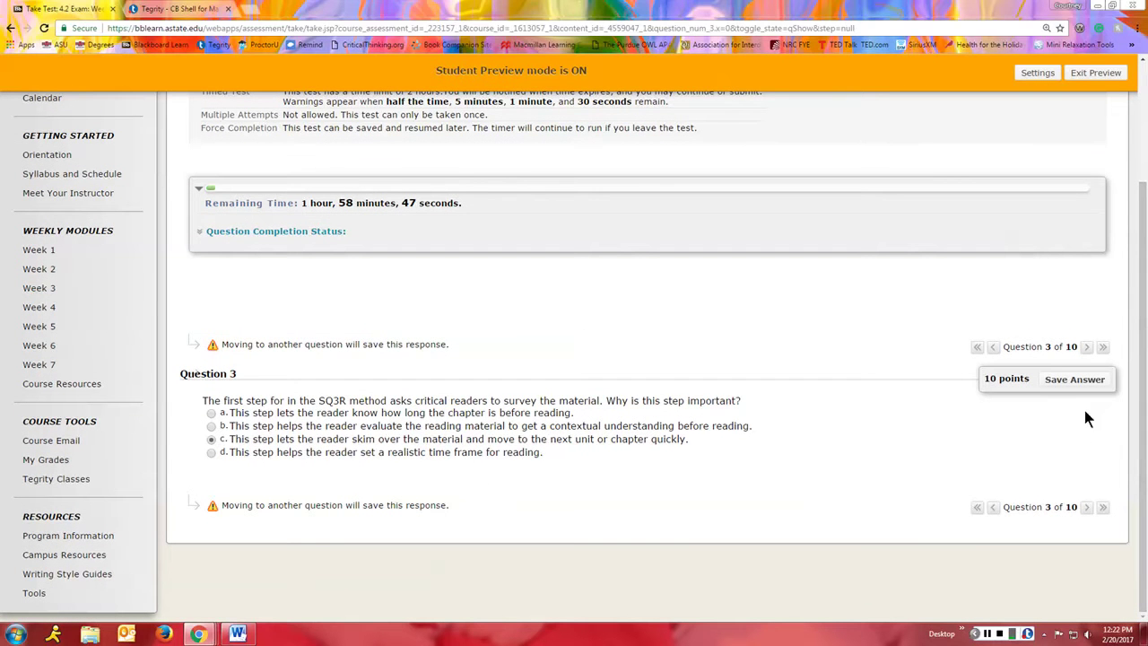
{"action": "left_click", "coordinate": [1047, 384]}
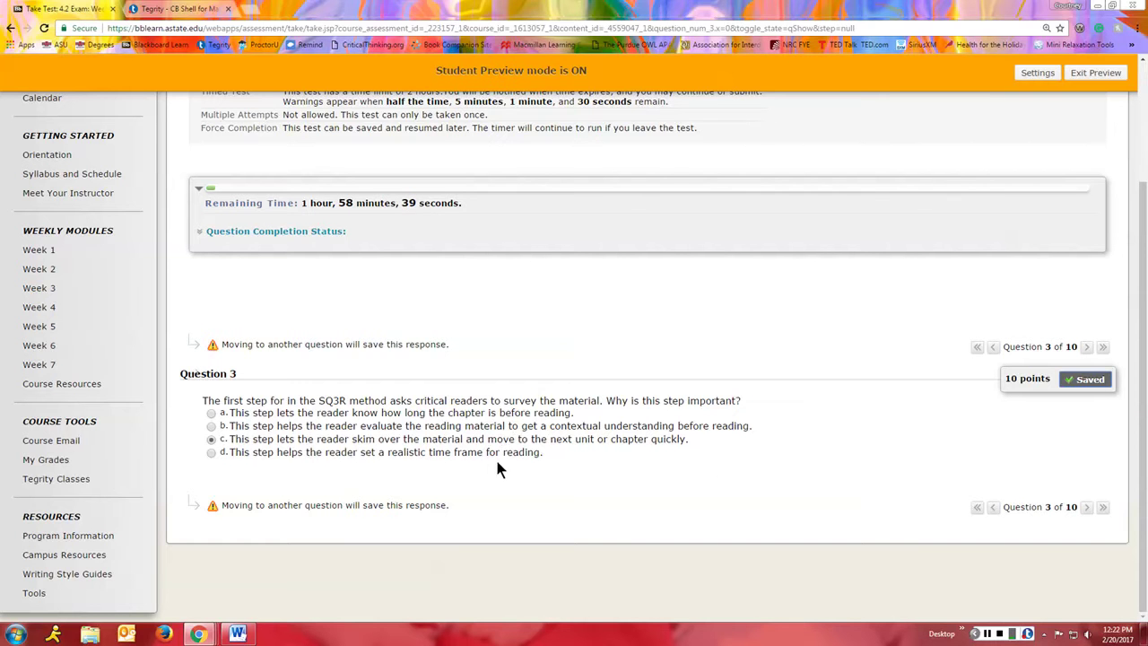
{"action": "left_click", "coordinate": [212, 453]}
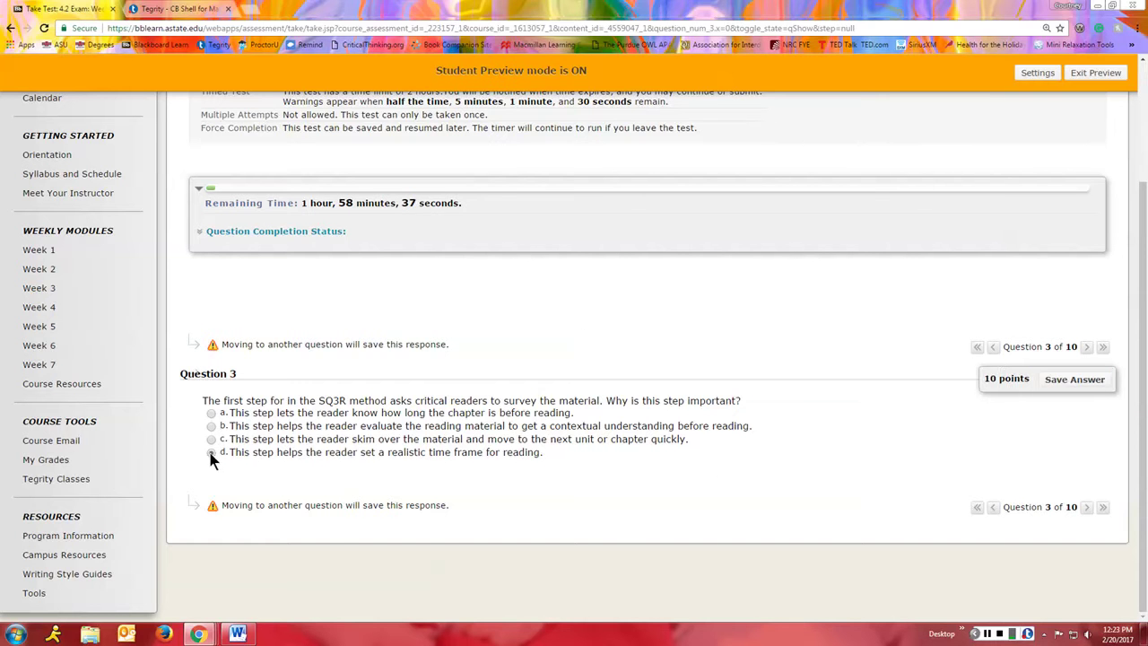
{"action": "left_click", "coordinate": [1086, 507]}
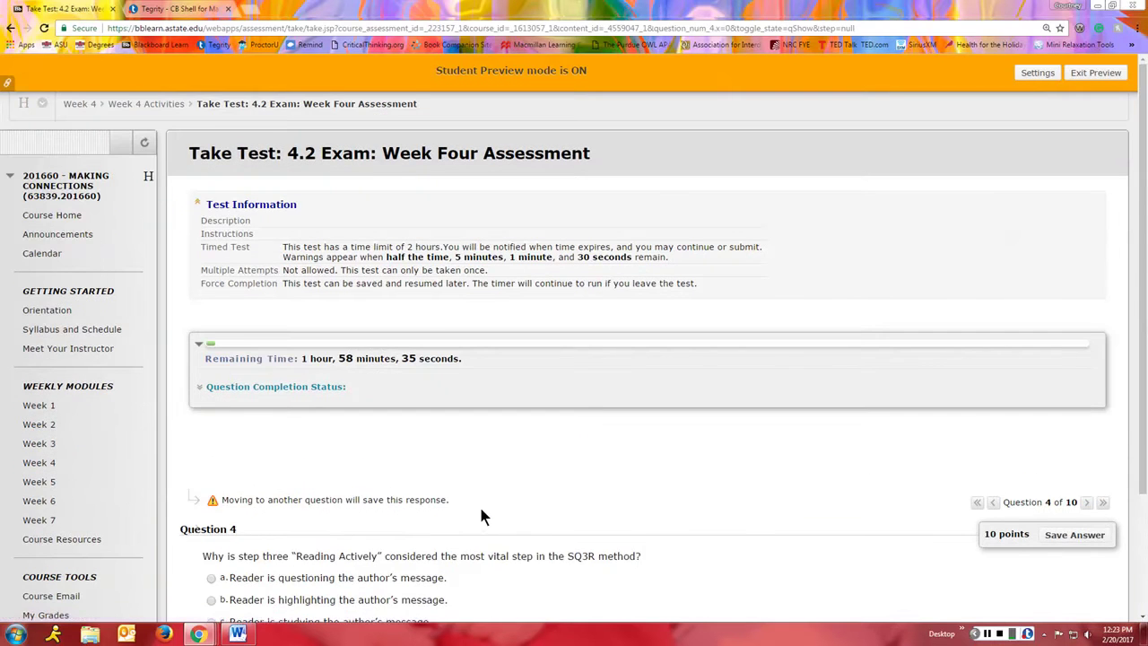
Step: Answer Question 4 with a, Question 5 with a, and Question 6 with b (word choice)
{"action": "scroll", "coordinate": [475, 500], "scroll_direction": "down", "scroll_amount": 2}
{"action": "left_click", "coordinate": [211, 423]}
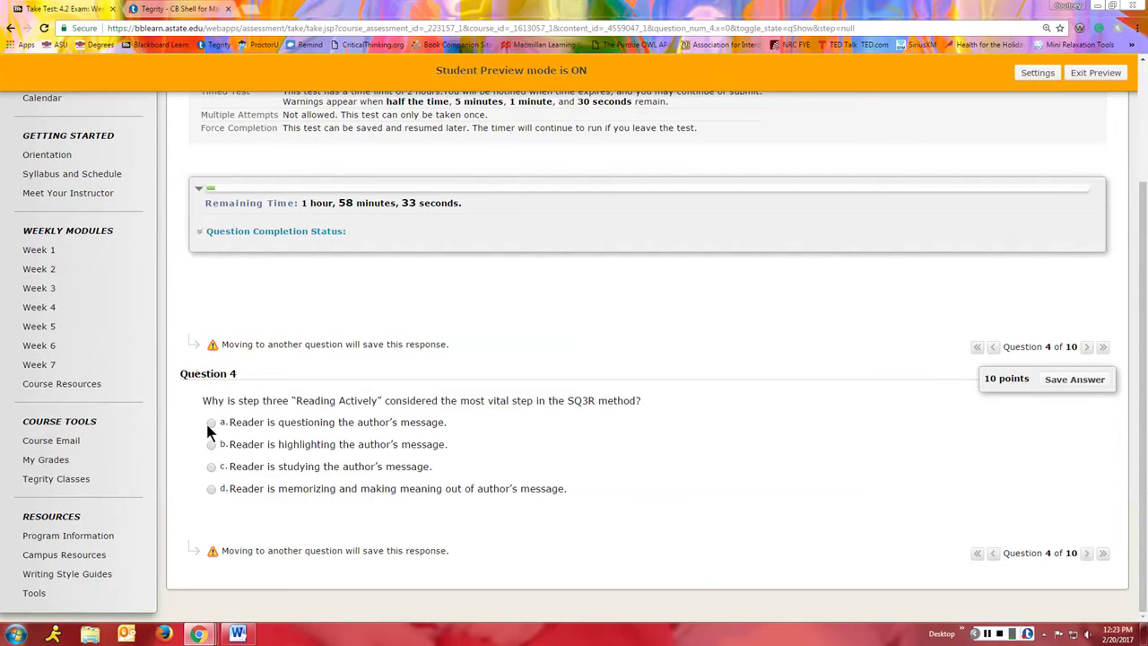
{"action": "left_click", "coordinate": [1086, 347]}
{"action": "scroll", "coordinate": [394, 399], "scroll_direction": "down", "scroll_amount": 2}
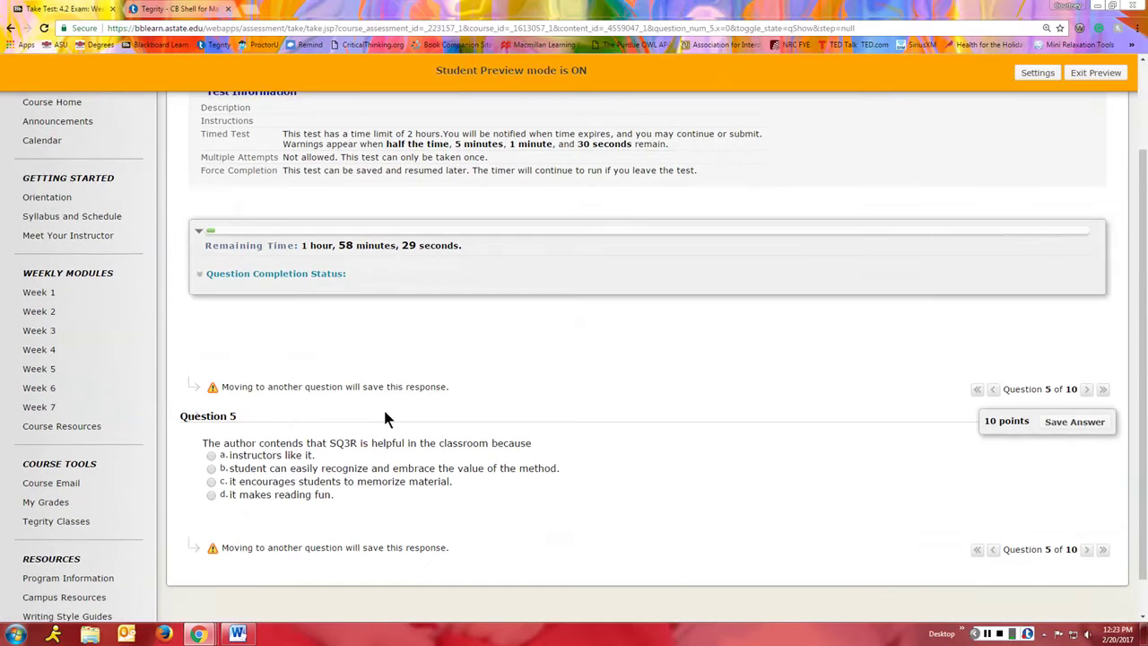
{"action": "left_click", "coordinate": [211, 448]}
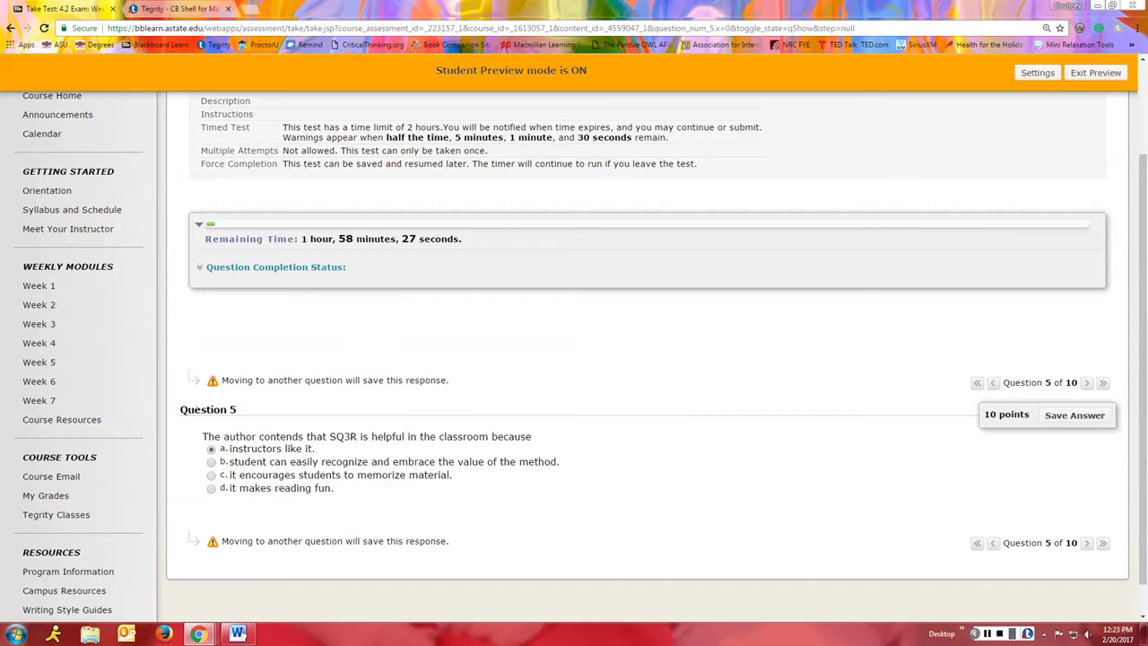
{"action": "left_click", "coordinate": [1086, 382]}
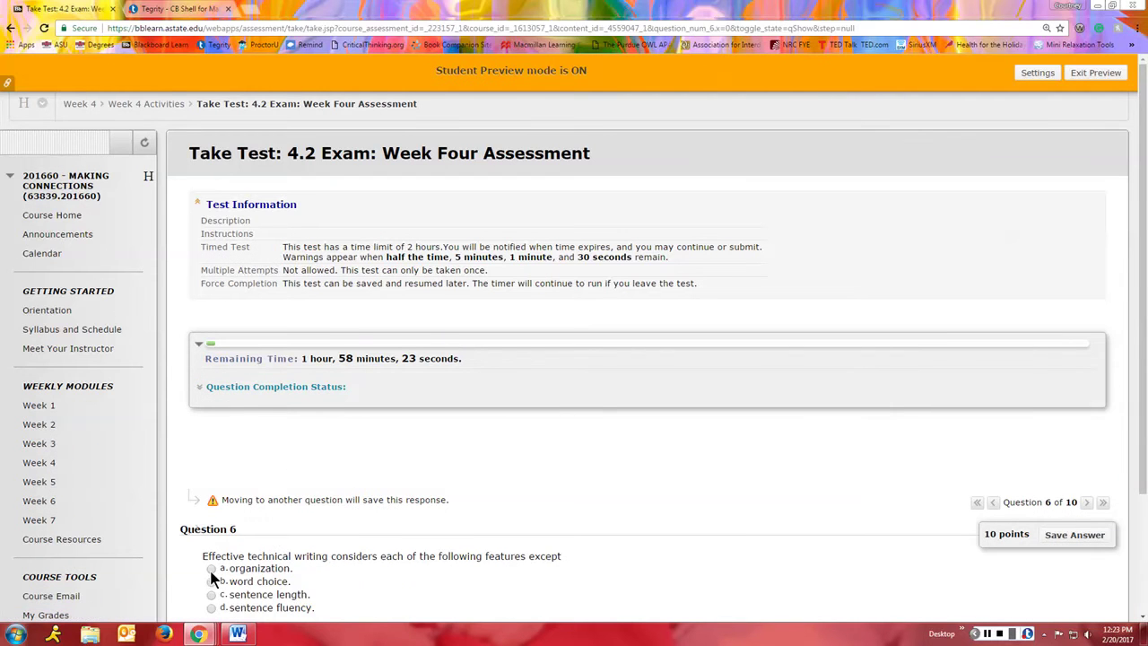
{"action": "left_click", "coordinate": [212, 581]}
{"action": "left_click", "coordinate": [1086, 502]}
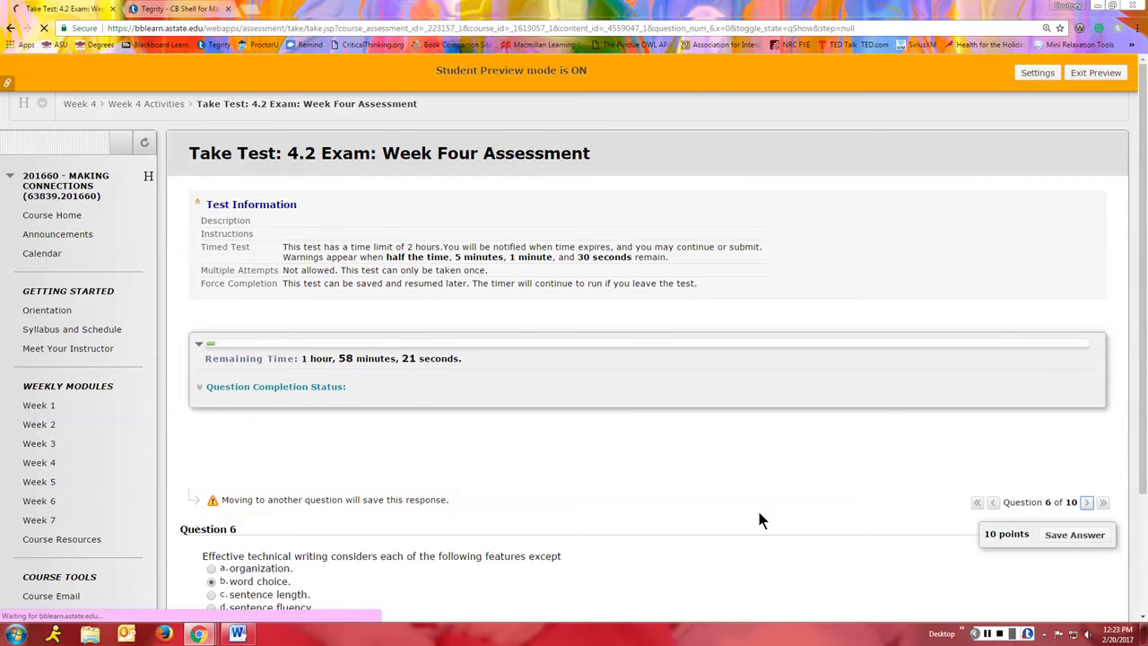
Step: Answer Question 7 with c, Question 8 with Read, and Question 9 with poetic
{"action": "scroll", "coordinate": [700, 501], "scroll_direction": "down", "scroll_amount": 2}
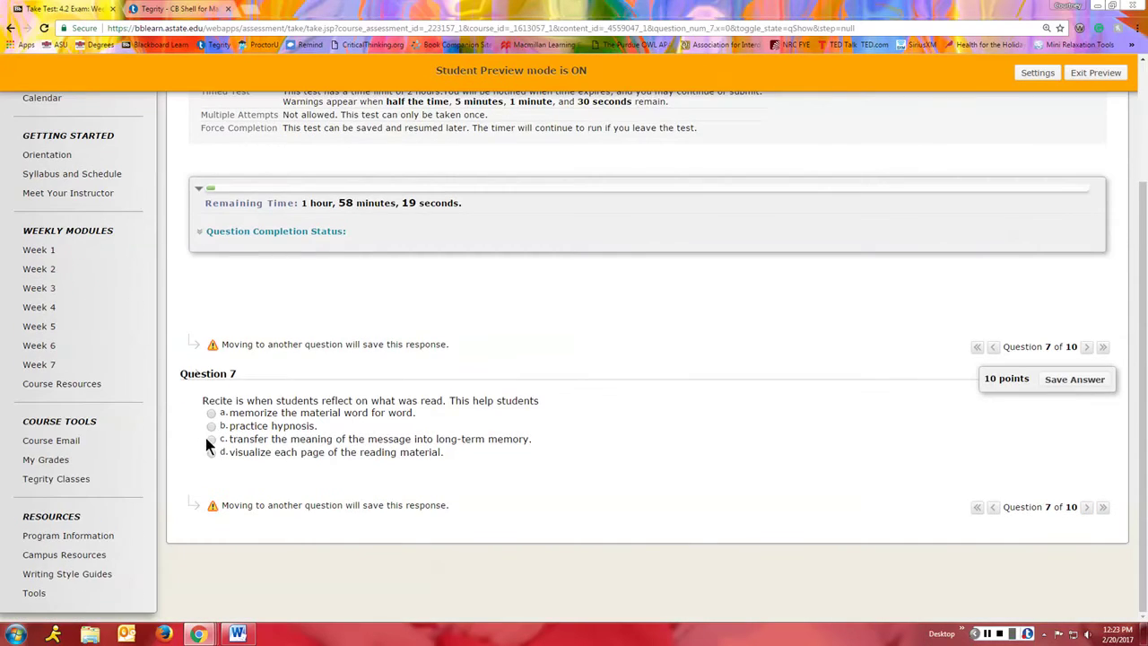
{"action": "left_click", "coordinate": [211, 439]}
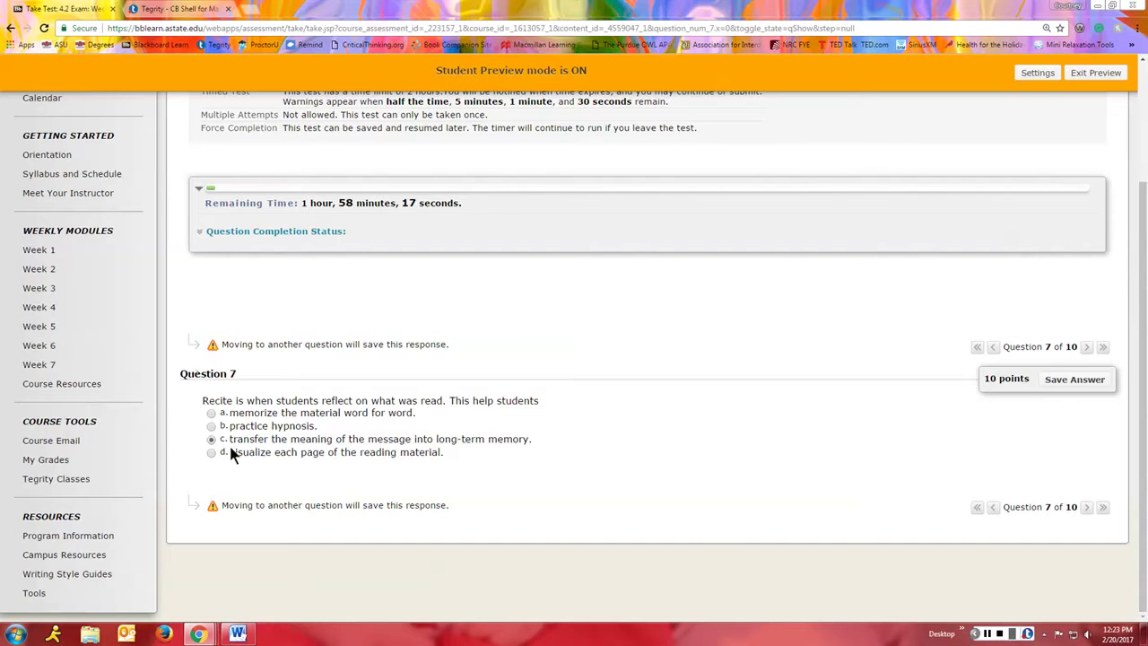
{"action": "left_click", "coordinate": [1085, 347]}
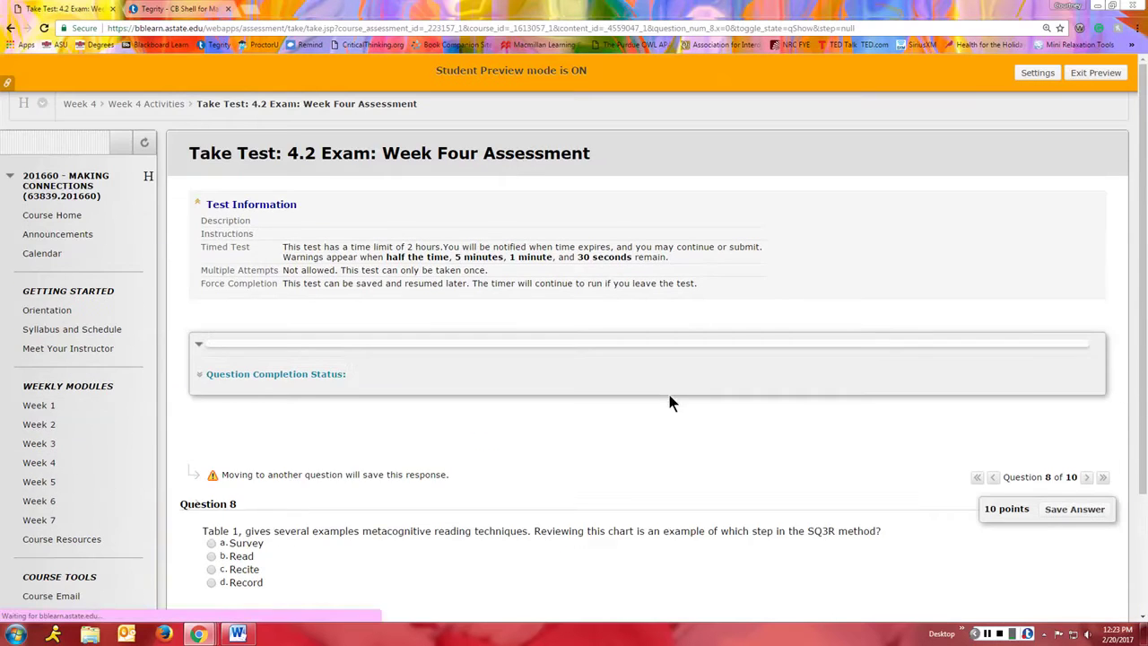
{"action": "scroll", "coordinate": [674, 404], "scroll_direction": "down", "scroll_amount": 2}
{"action": "left_click", "coordinate": [210, 426]}
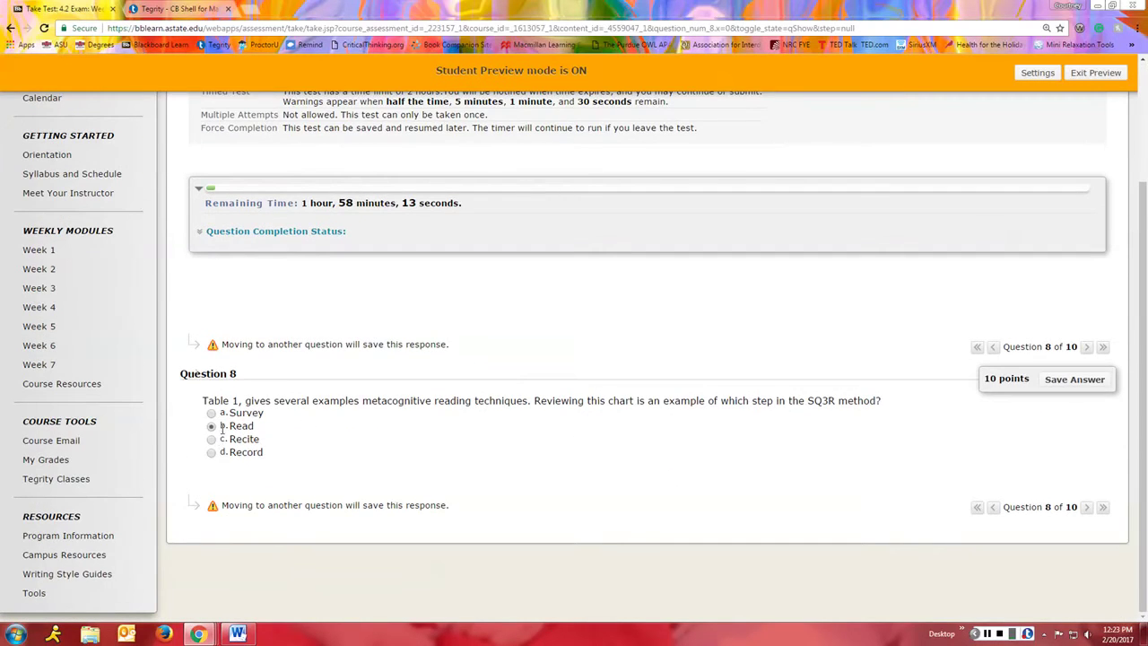
{"action": "left_click", "coordinate": [1086, 347]}
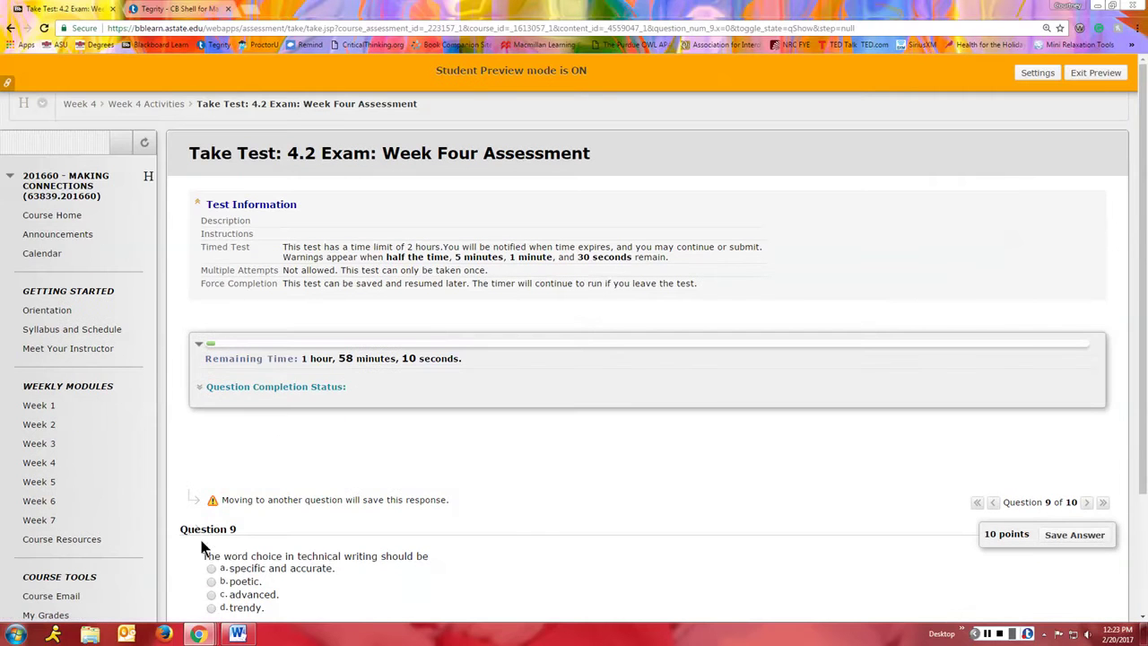
{"action": "left_click", "coordinate": [211, 581]}
{"action": "left_click", "coordinate": [1086, 502]}
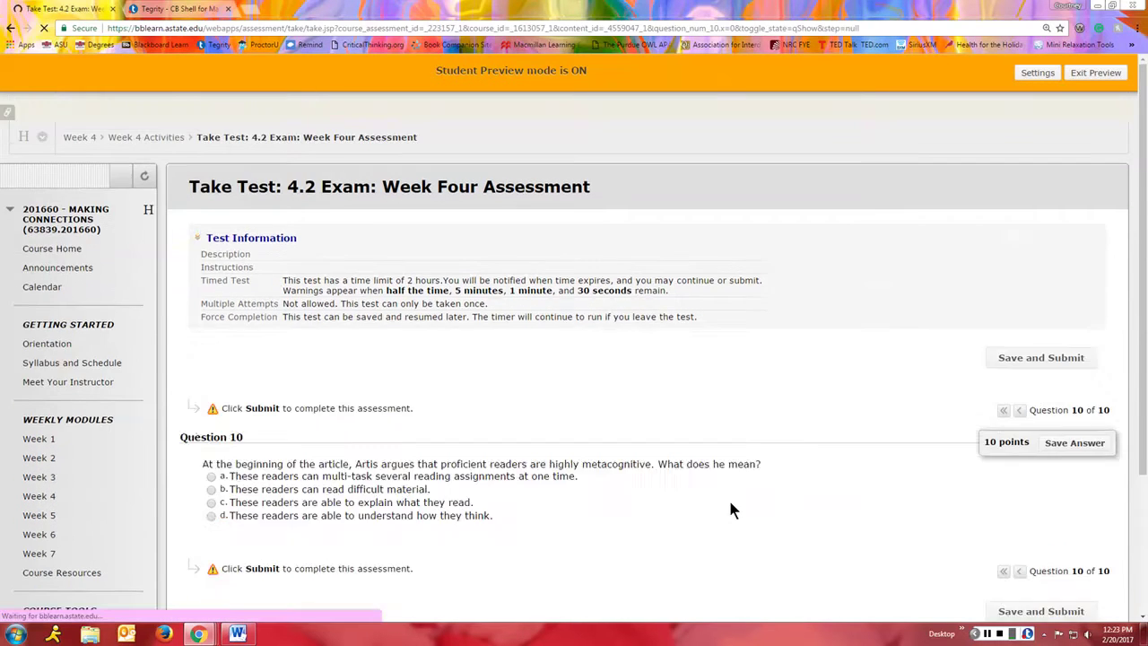
{"action": "scroll", "coordinate": [728, 496], "scroll_direction": "down", "scroll_amount": 2}
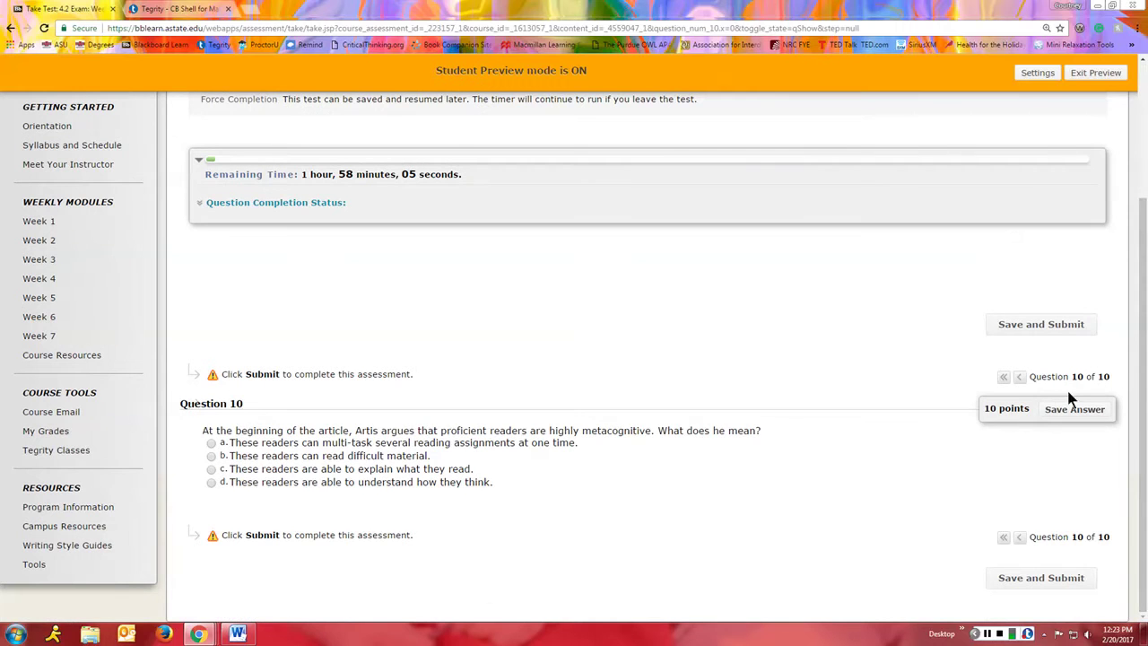
Step: Answer Question 10 with b, then save, submit and confirm the Week Four Assessment
{"action": "left_click", "coordinate": [210, 456]}
{"action": "left_click", "coordinate": [1038, 328]}
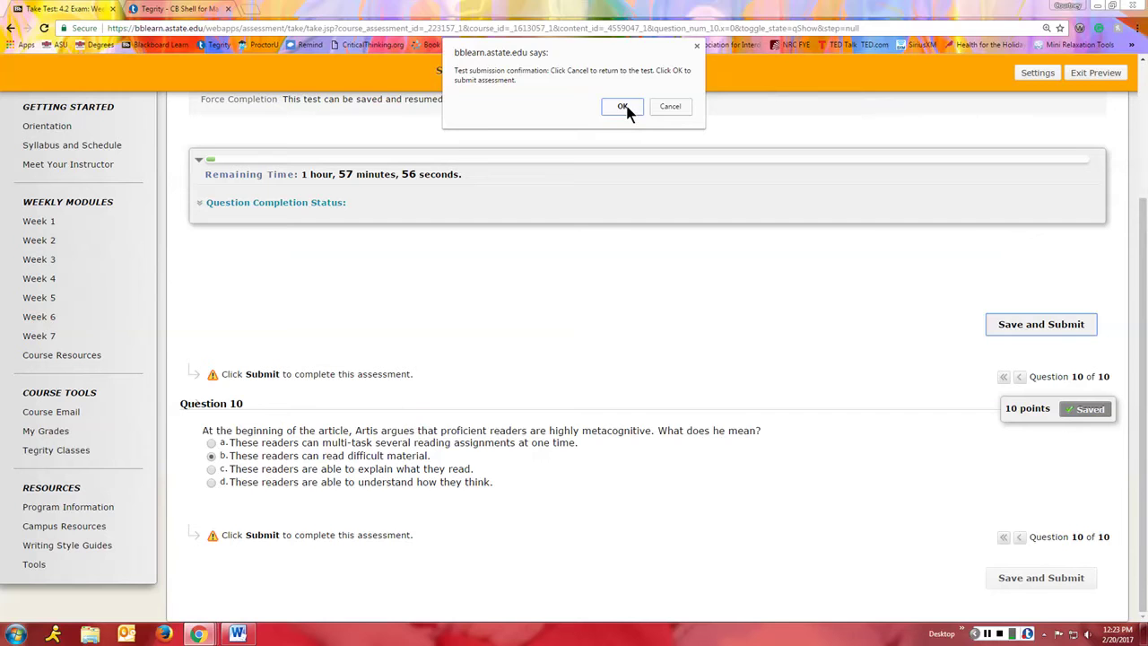
{"action": "left_click", "coordinate": [626, 109]}
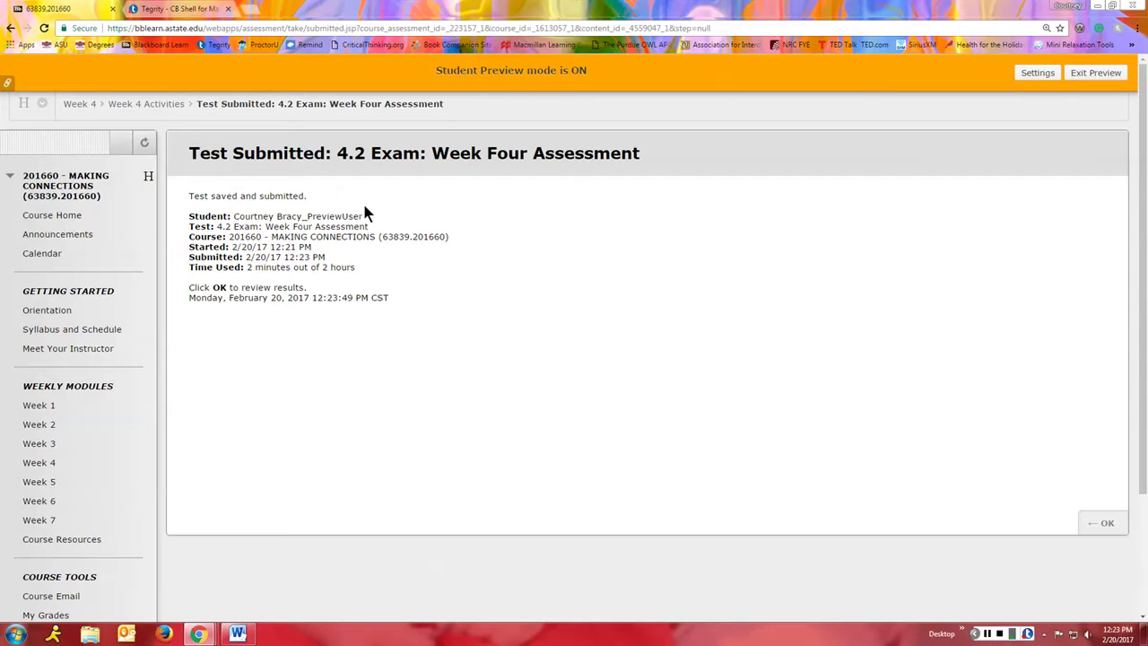
{"action": "left_click", "coordinate": [1104, 522]}
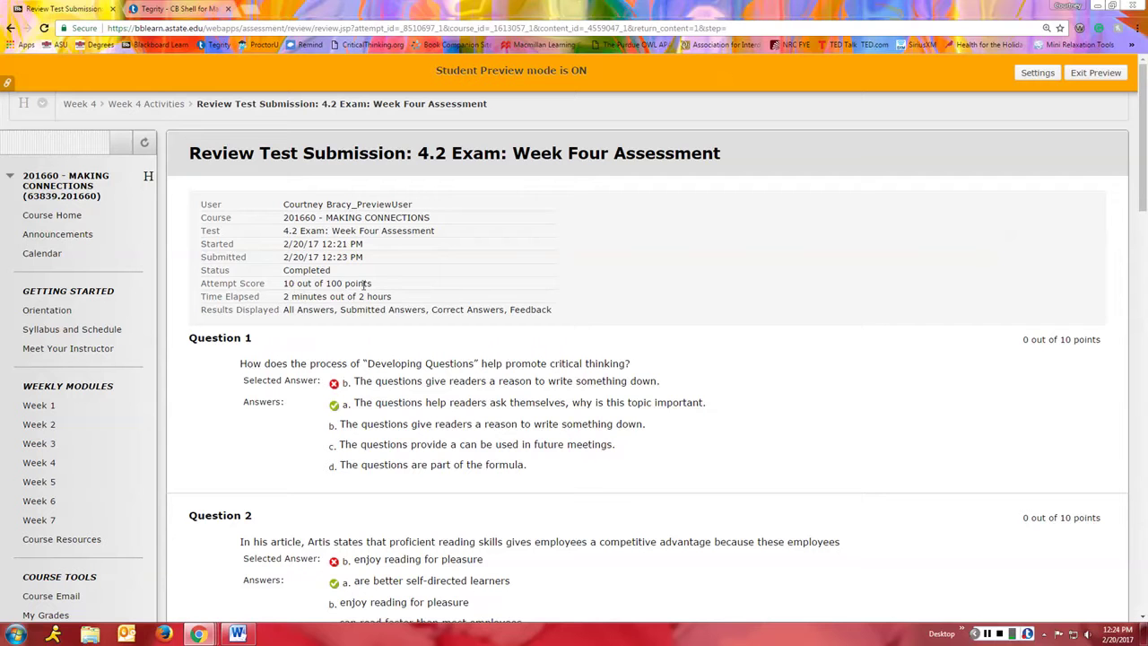
Step: Scroll through the Review Test Submission page to the last question's selected and correct answers
{"action": "scroll", "coordinate": [299, 384], "scroll_direction": "down", "scroll_amount": 2}
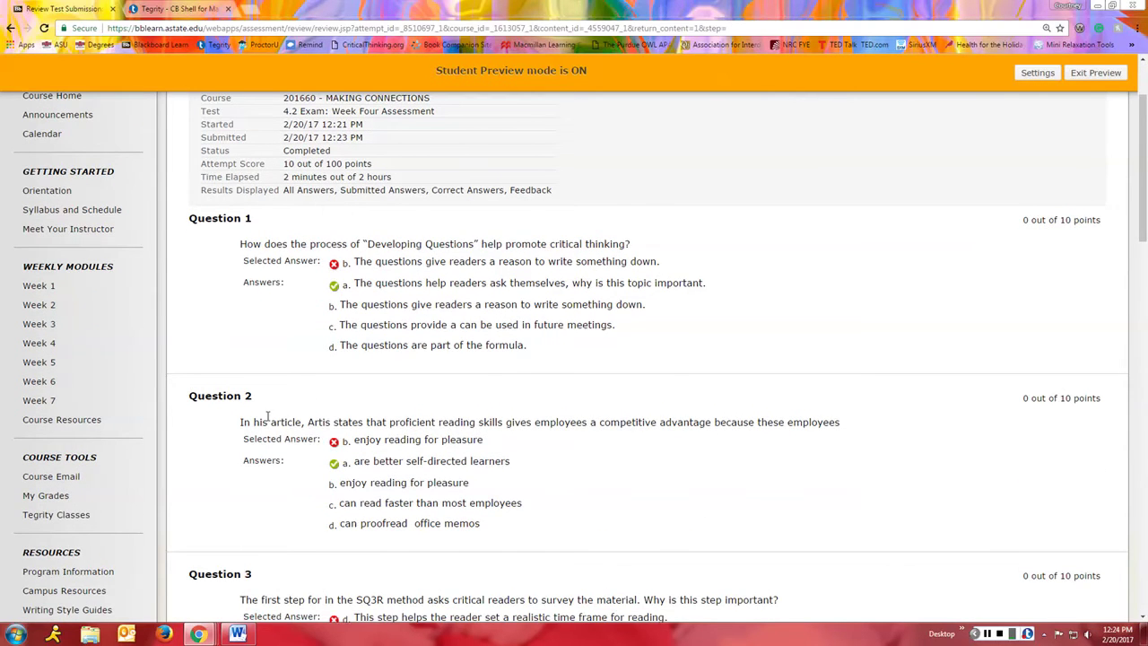
{"action": "scroll", "coordinate": [269, 417], "scroll_direction": "down", "scroll_amount": 1}
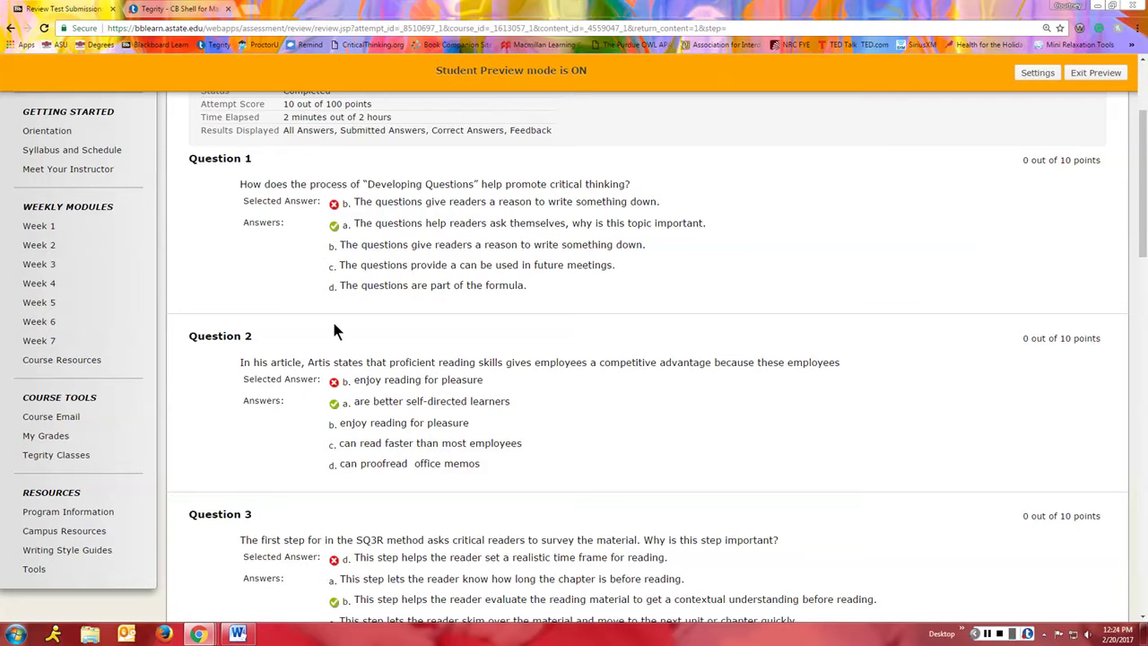
{"action": "scroll", "coordinate": [368, 295], "scroll_direction": "down", "scroll_amount": 6}
{"action": "scroll", "coordinate": [354, 356], "scroll_direction": "down", "scroll_amount": 9}
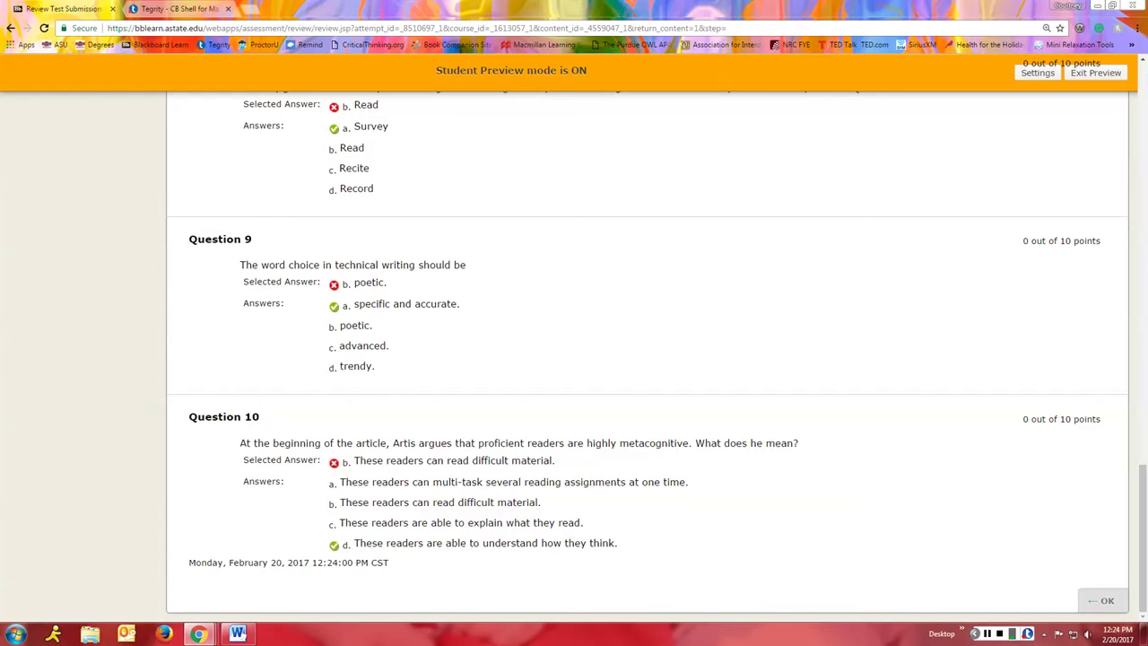
Step: Finish the review and exit student preview, deleting the preview user and all its data
{"action": "left_click", "coordinate": [1105, 601]}
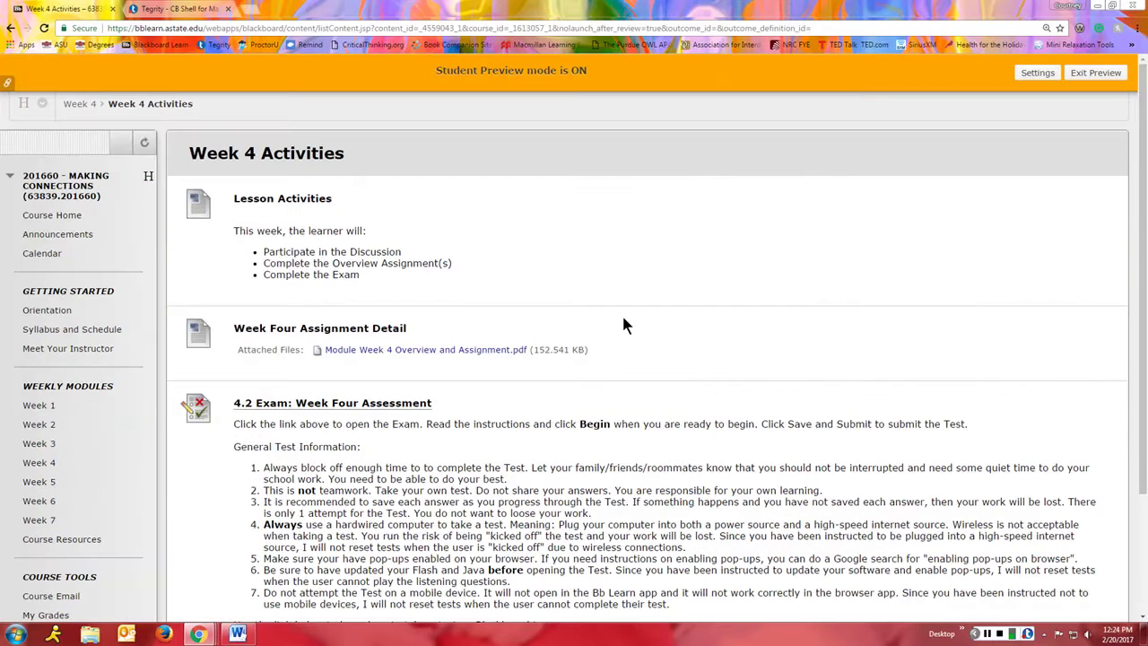
{"action": "left_click", "coordinate": [1083, 75]}
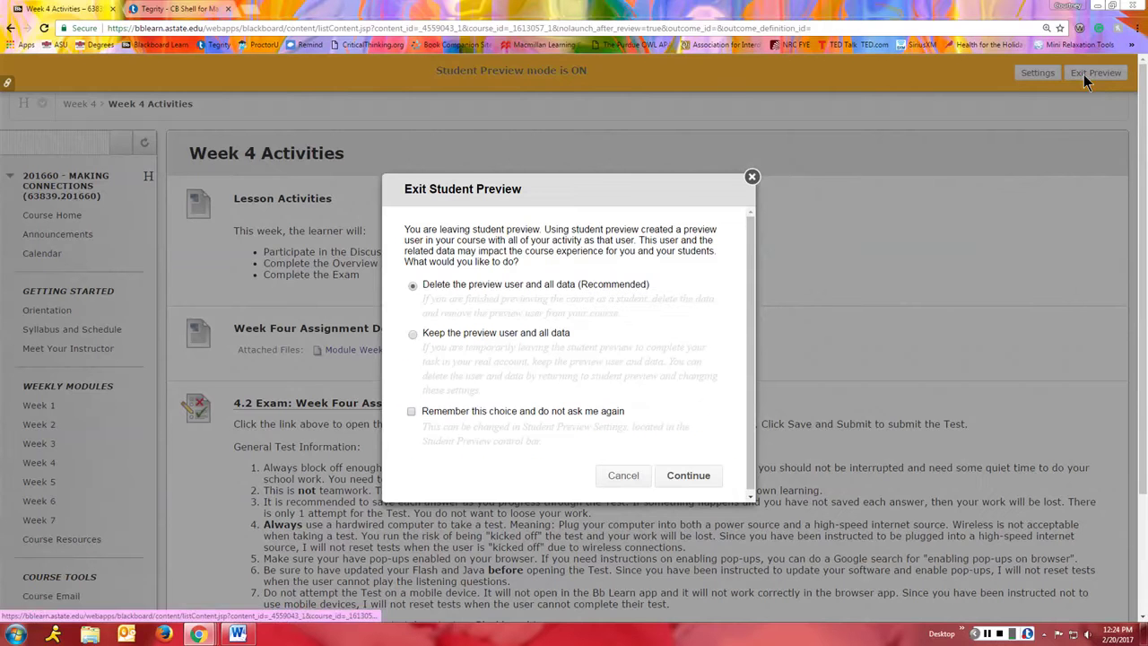
{"action": "left_click", "coordinate": [687, 477]}
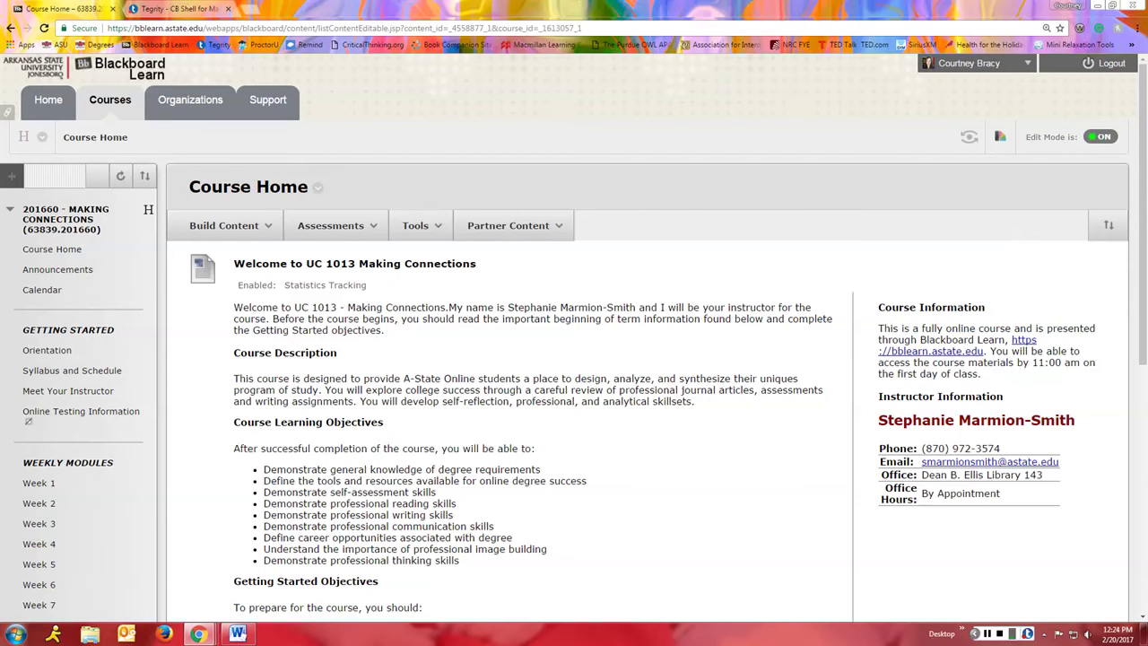
Step: From the Courses list, open CB Shell for Making Connections and enter Student Preview
{"action": "left_click", "coordinate": [120, 105]}
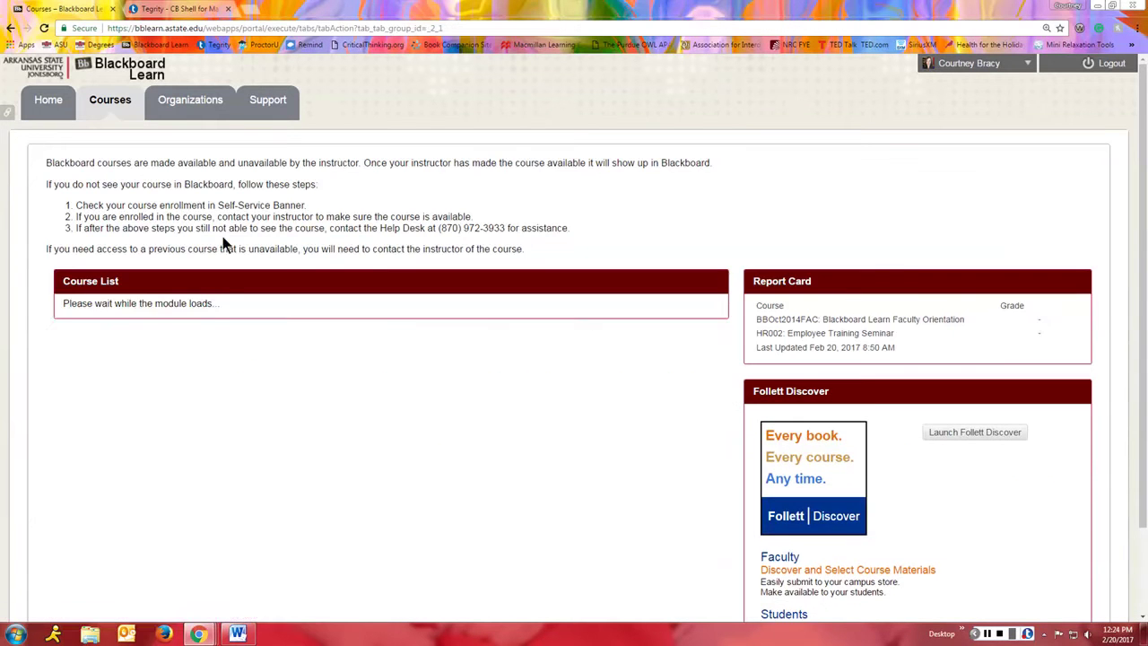
{"action": "scroll", "coordinate": [264, 394], "scroll_direction": "down", "scroll_amount": 5}
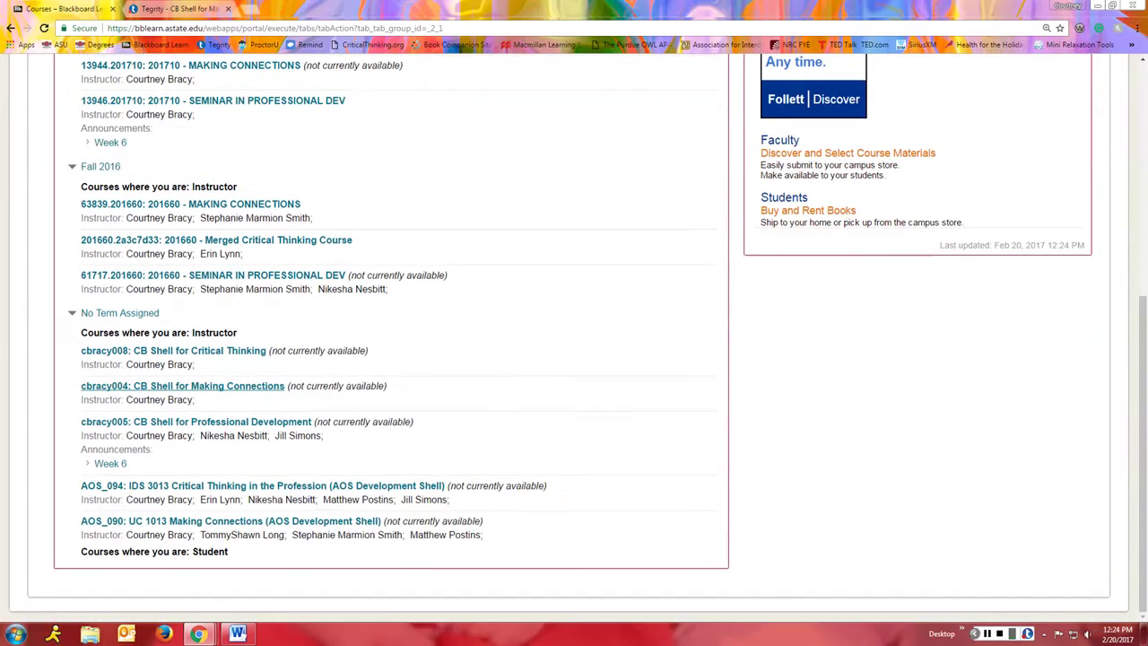
{"action": "left_click", "coordinate": [82, 385]}
{"action": "scroll", "coordinate": [198, 458], "scroll_direction": "down", "scroll_amount": 5}
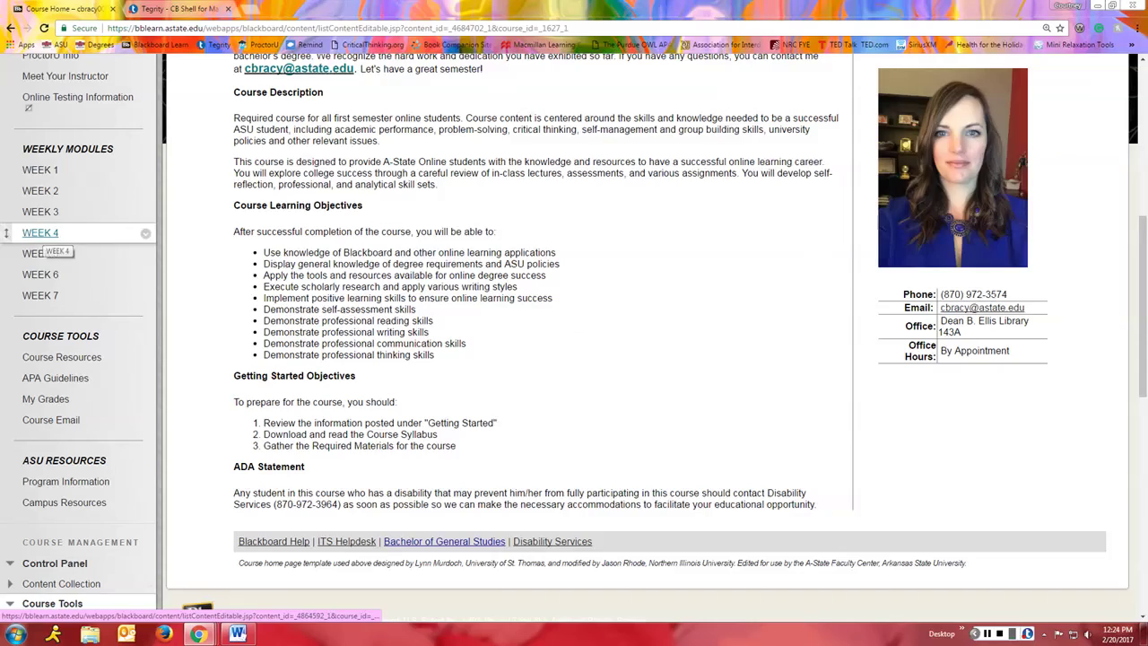
{"action": "scroll", "coordinate": [833, 313], "scroll_direction": "up", "scroll_amount": 3}
{"action": "scroll", "coordinate": [833, 313], "scroll_direction": "up", "scroll_amount": 3}
{"action": "left_click", "coordinate": [1006, 64]}
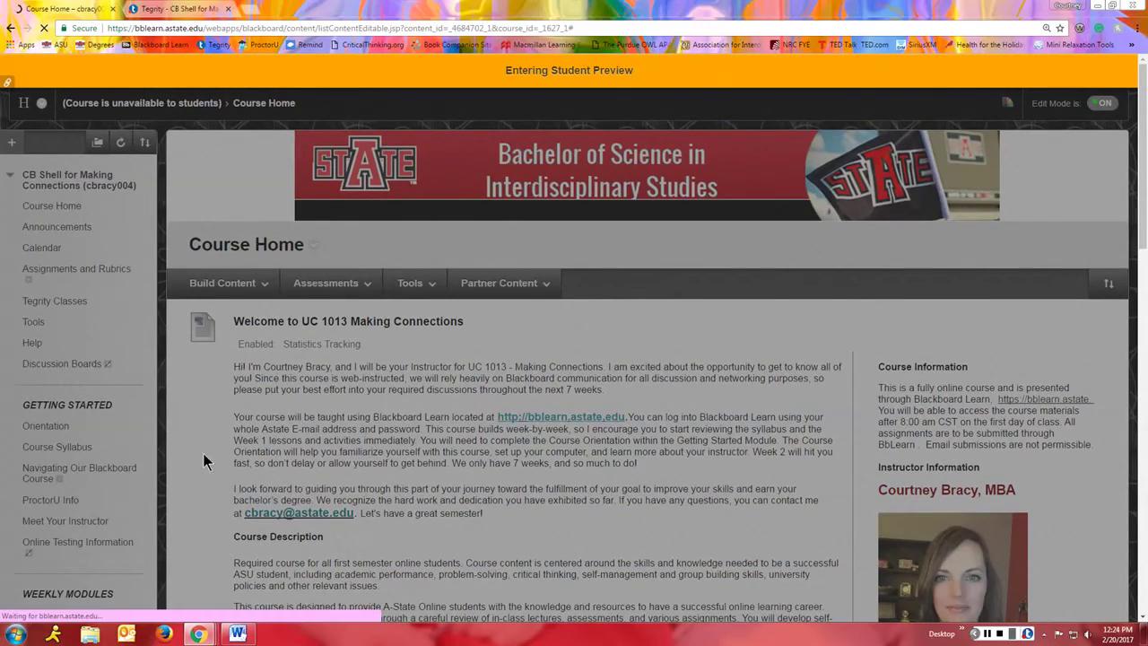
Step: Go to WEEK 2 and open the Week 2 Activities folder showing the 2.1 Policies Exam and 2.2 Goals
{"action": "scroll", "coordinate": [199, 448], "scroll_direction": "down", "scroll_amount": 1}
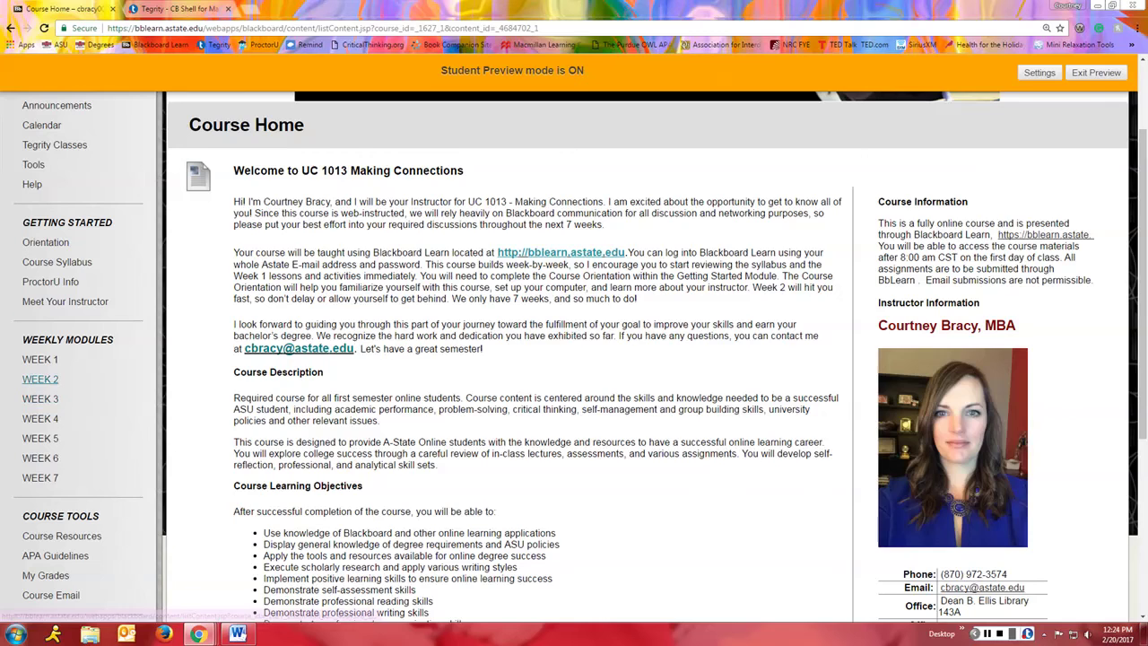
{"action": "left_click", "coordinate": [40, 379]}
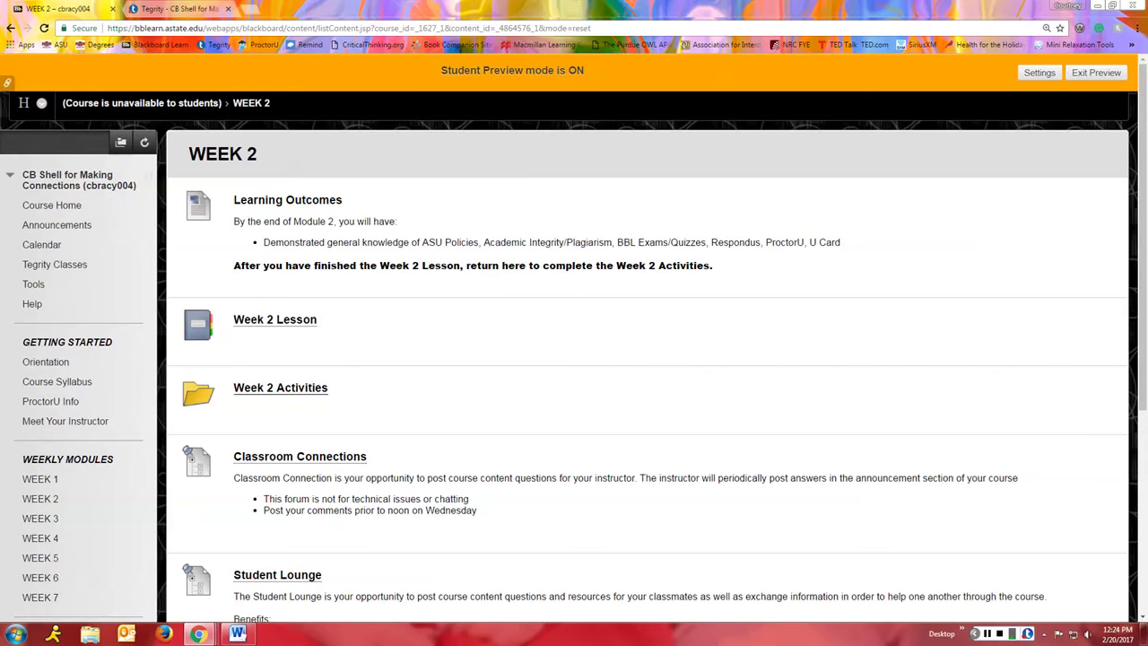
{"action": "left_click", "coordinate": [266, 387]}
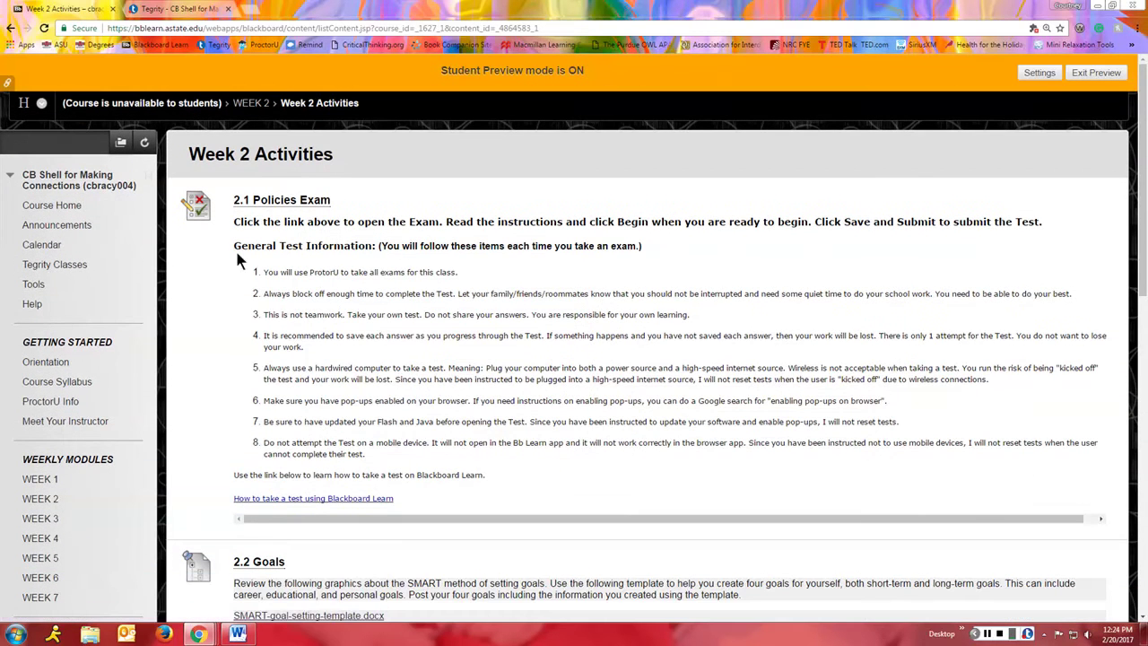